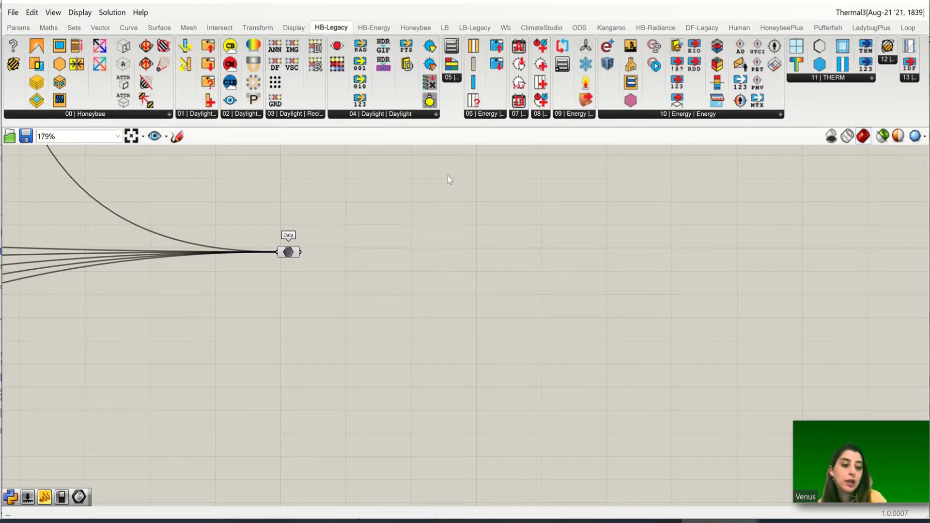
- Add a Honeybee_Set EnergyPlus Zone Thresholds component and connect the Data parameter's output to its _HBZones input
left_click(542, 116)
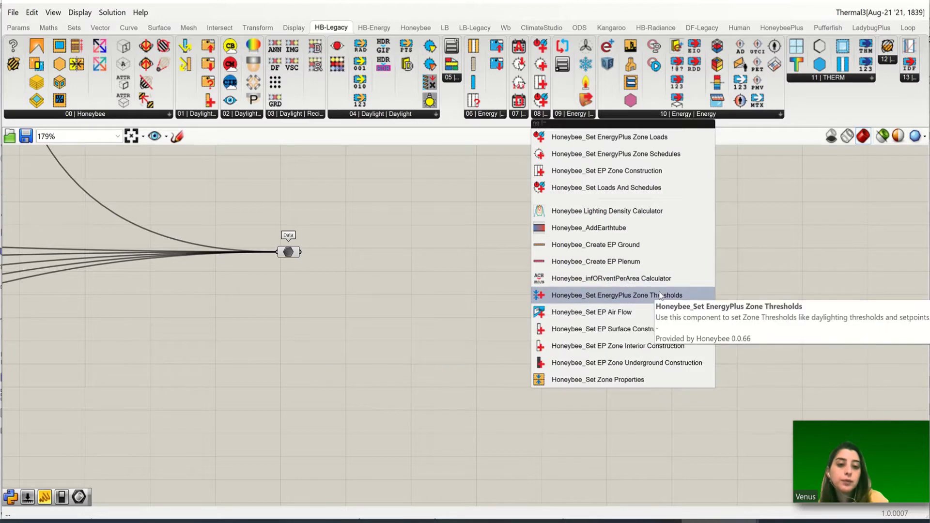
left_click(660, 295)
left_click(422, 290)
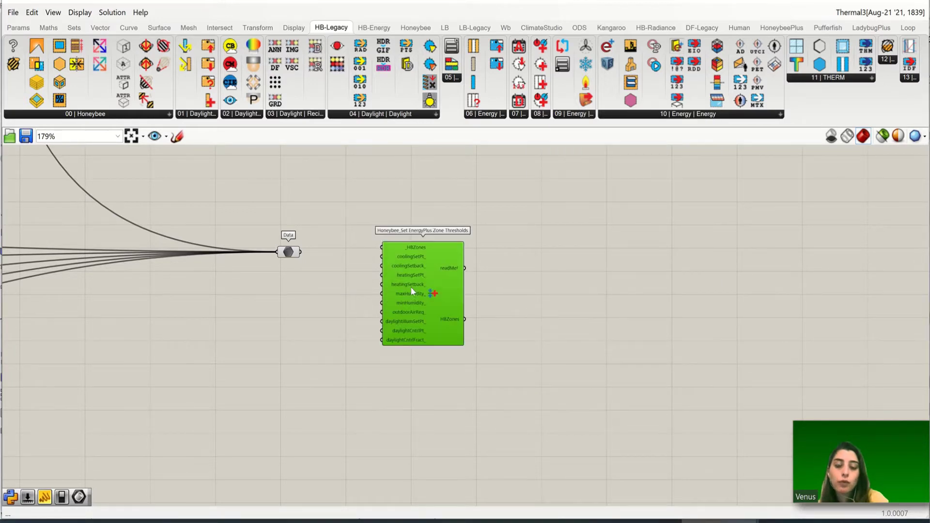
scroll(433, 315, "up", 2)
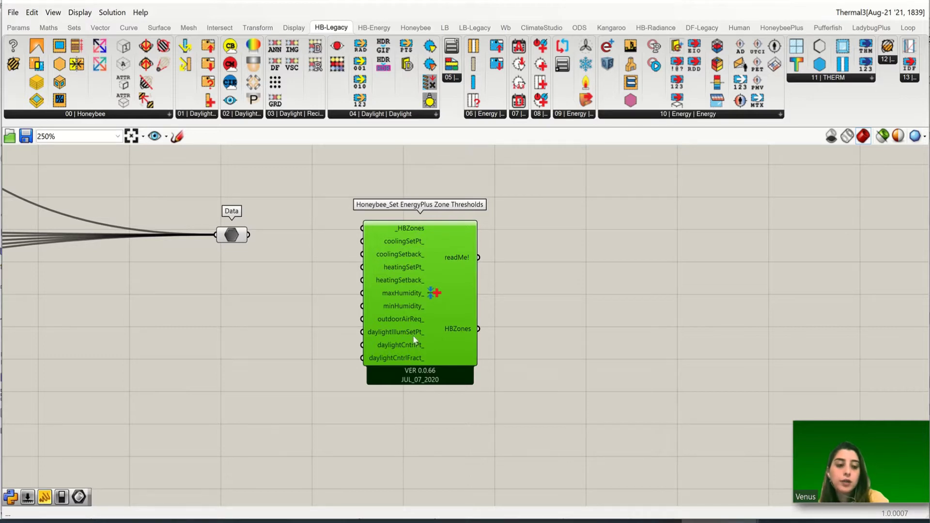
scroll(380, 296, "up", 2)
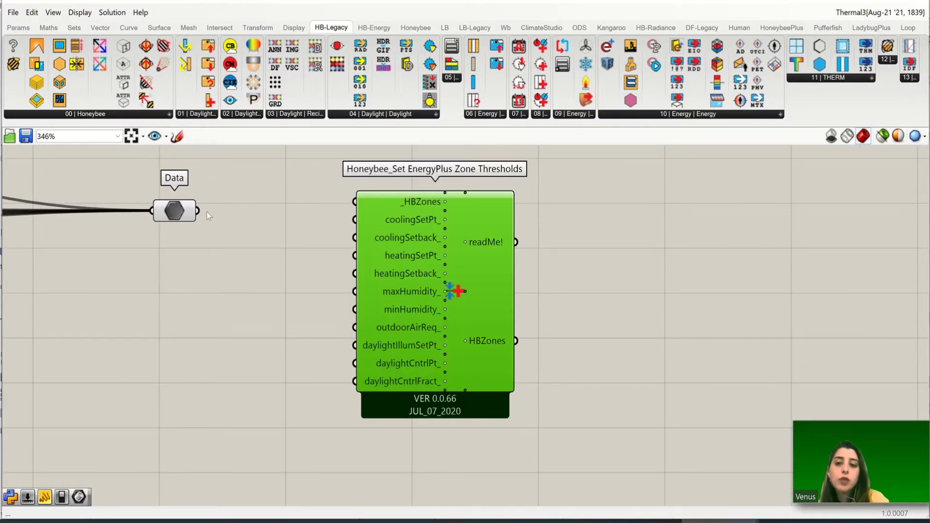
left_click_drag(198, 211, 355, 202)
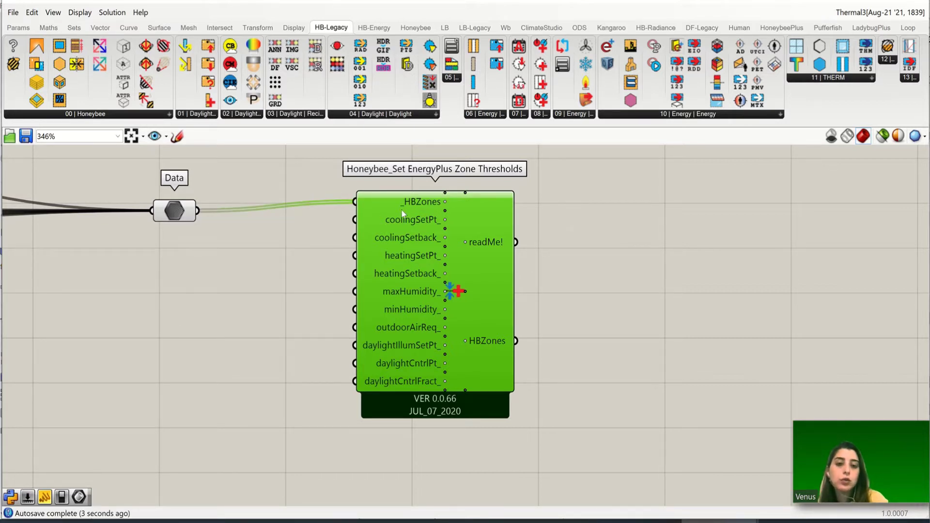
mouse_move(415, 213)
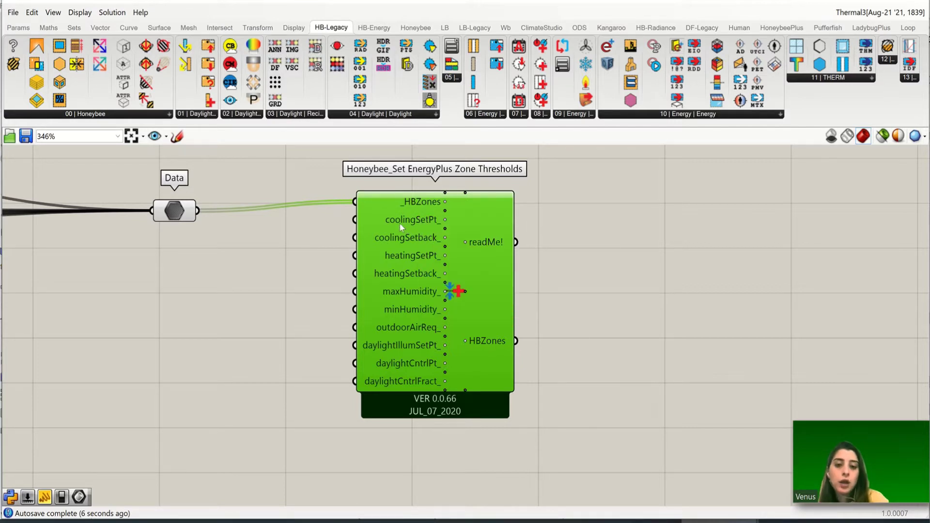
mouse_move(400, 227)
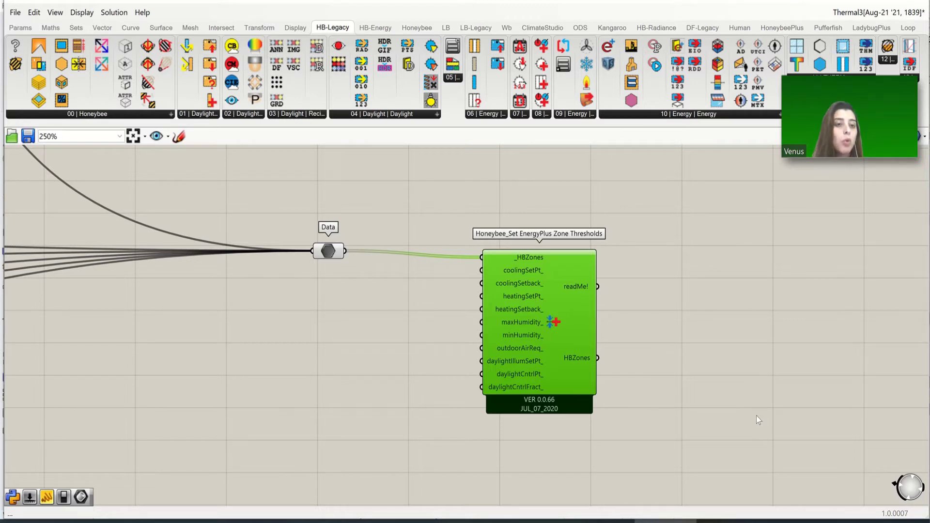
left_click(451, 168)
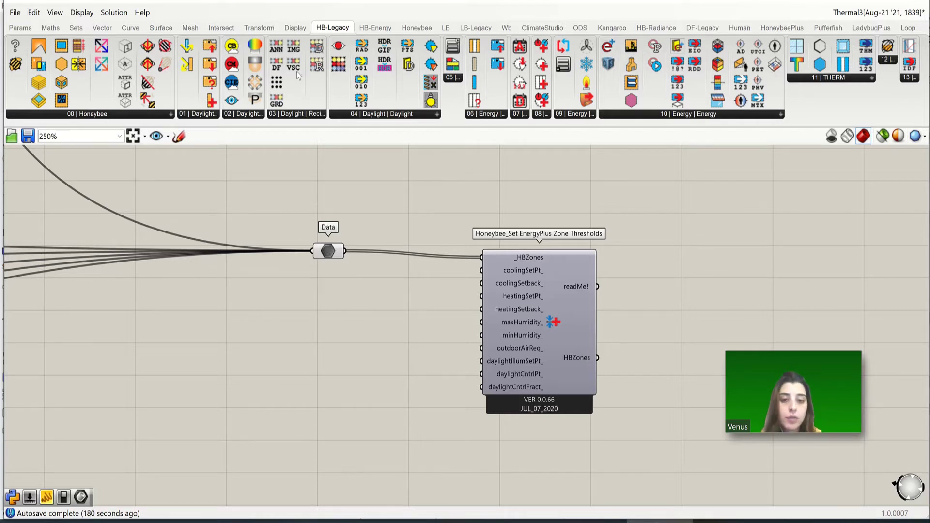
- Add a number slider with value 27 and connect it to the coolingSetPt_ input of the zone thresholds component
double_click(391, 283)
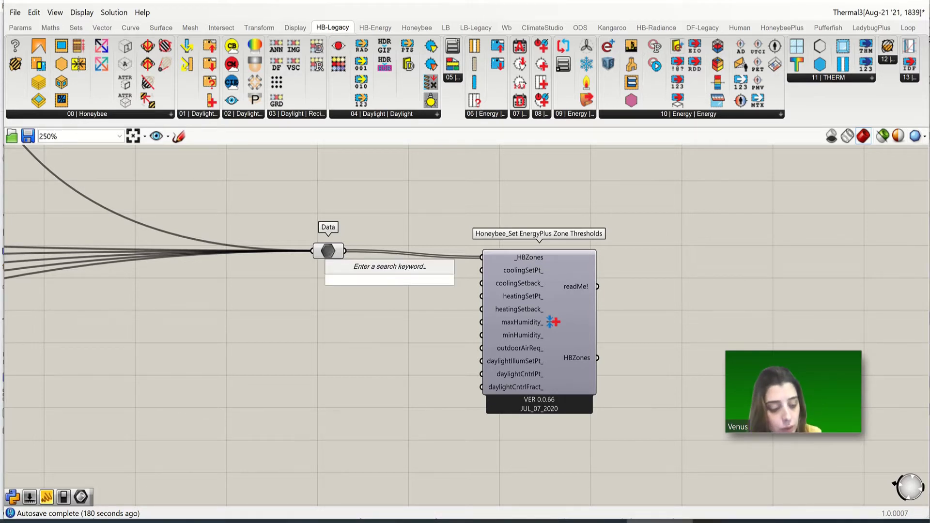
type("27")
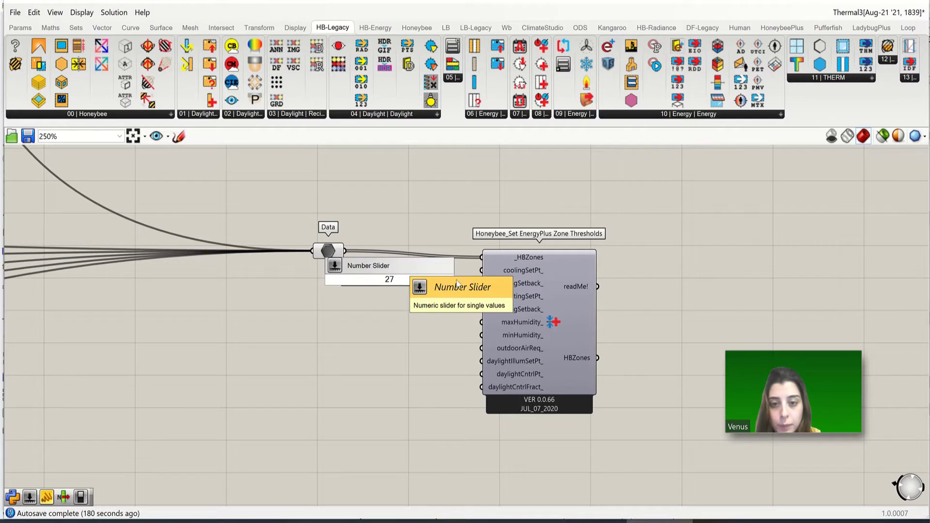
key("Return")
left_click_drag(439, 279, 481, 271)
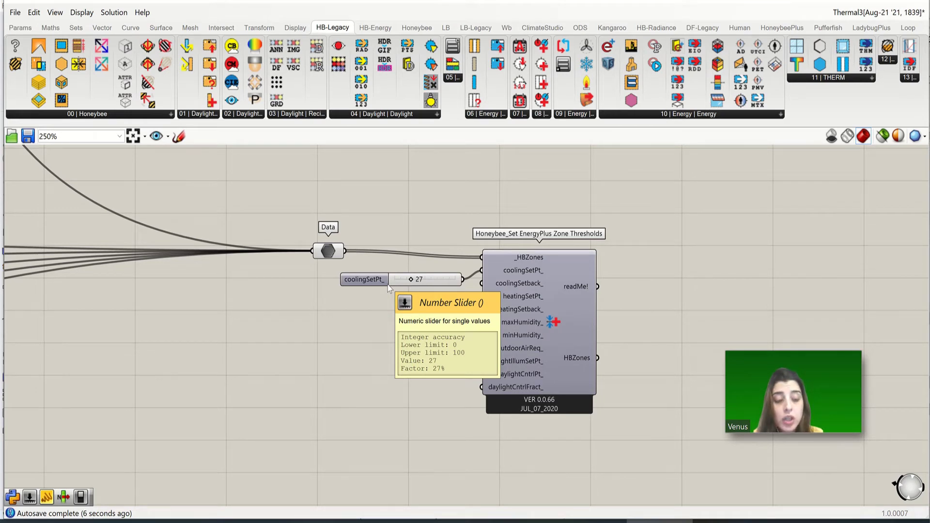
- Add a number slider with value 21 and place it beneath the coolingSetPt_ slider
double_click(416, 315)
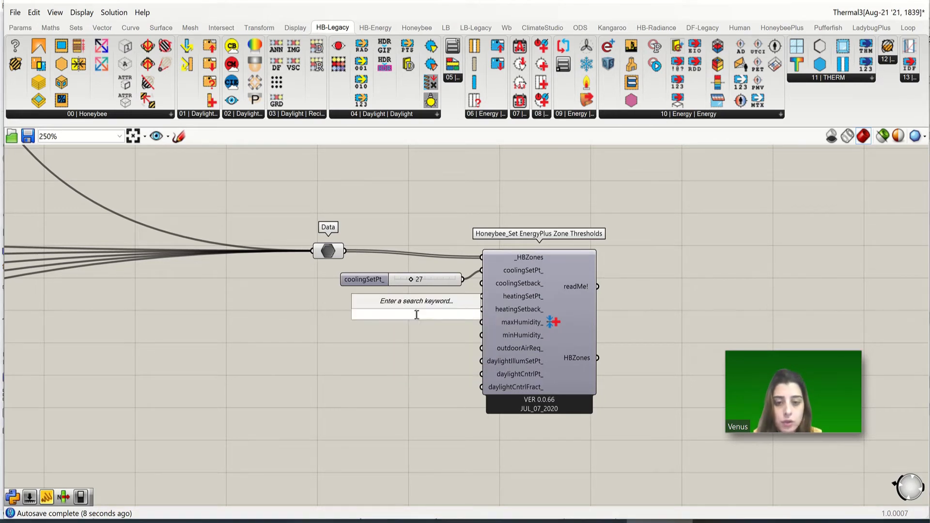
type("20")
key("Return")
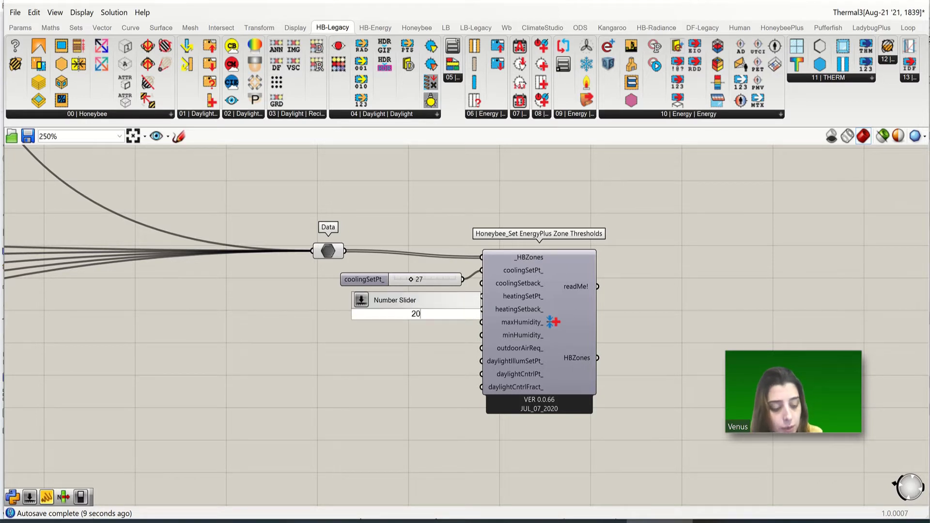
key("BackSpace")
key("BackSpace")
type("21")
key("Return")
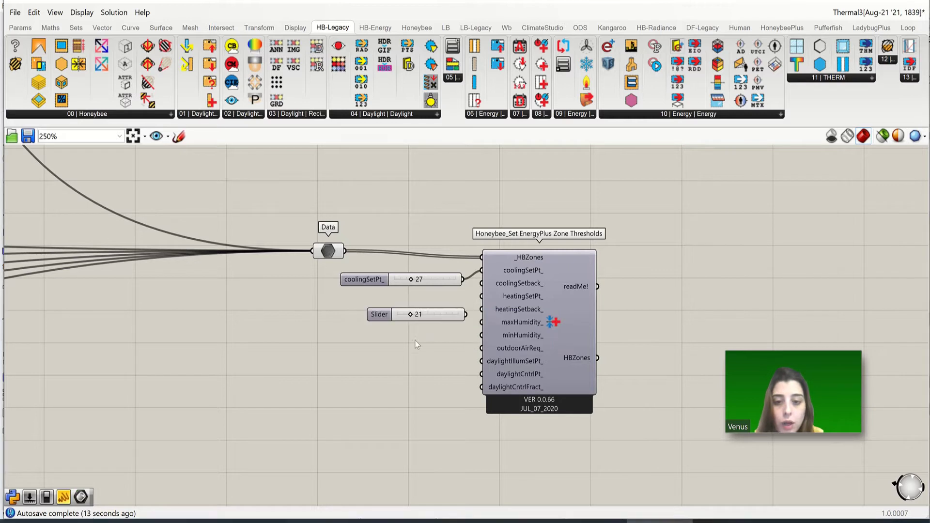
left_click_drag(379, 314, 337, 308)
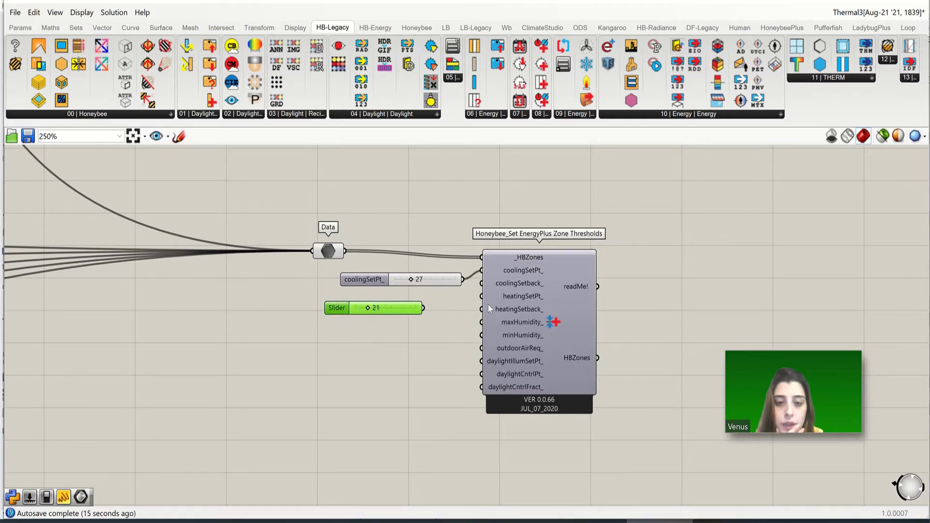
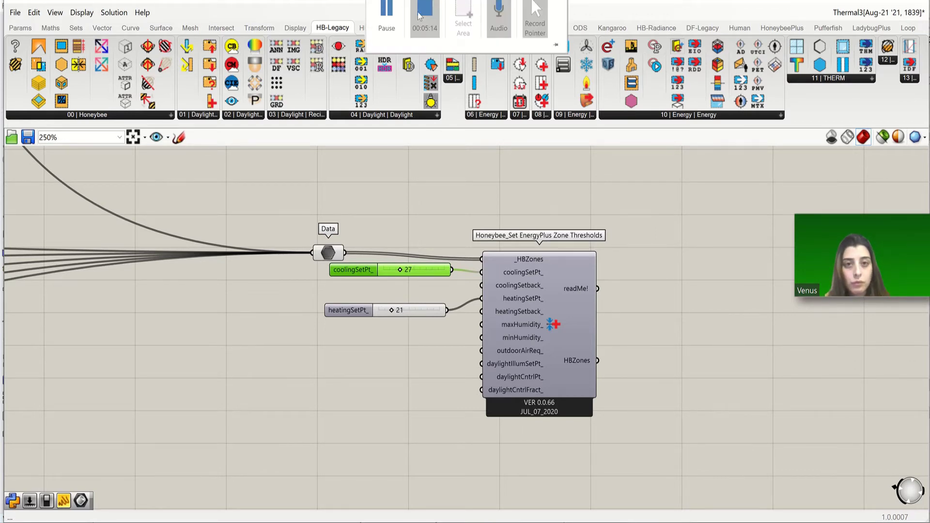
left_click(422, 23)
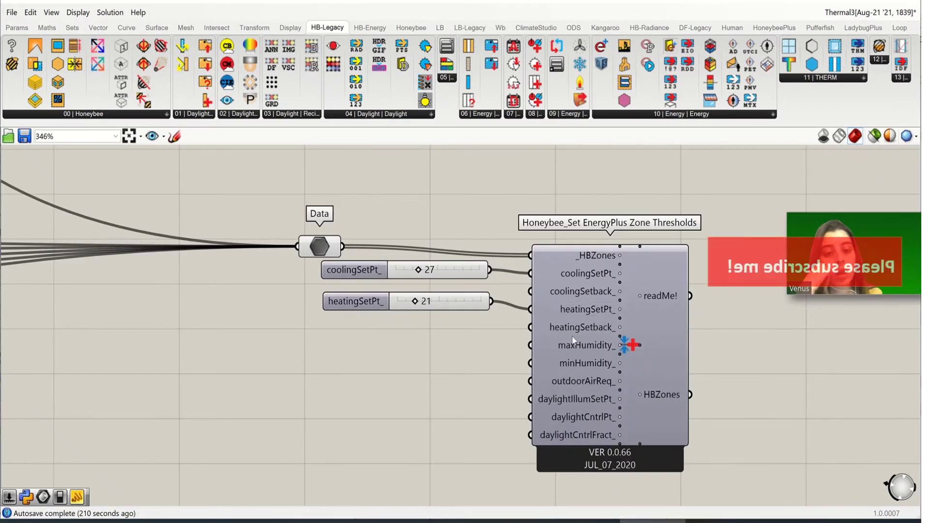
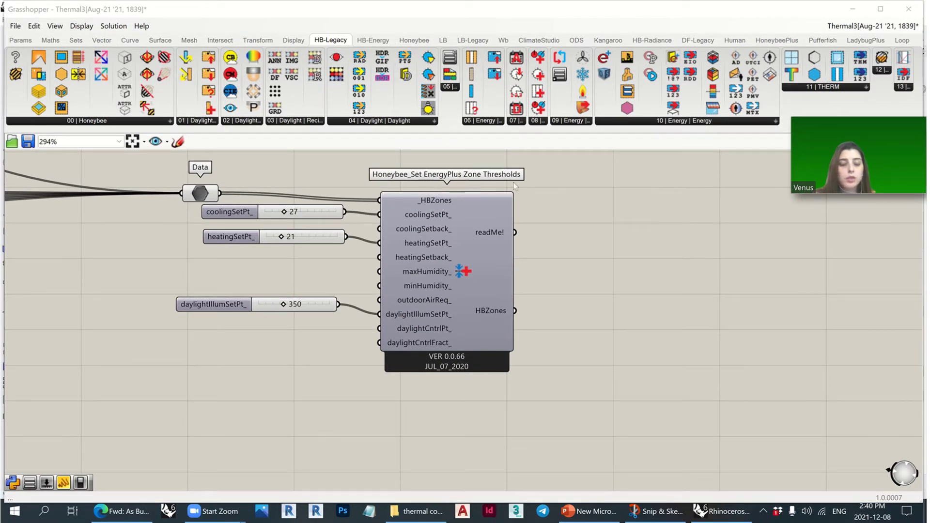
- Add a Honeybee_Assign HVAC System component and connect the zone thresholds' HBZones output to its _HBZones input
scroll(268, 357, "down", 3)
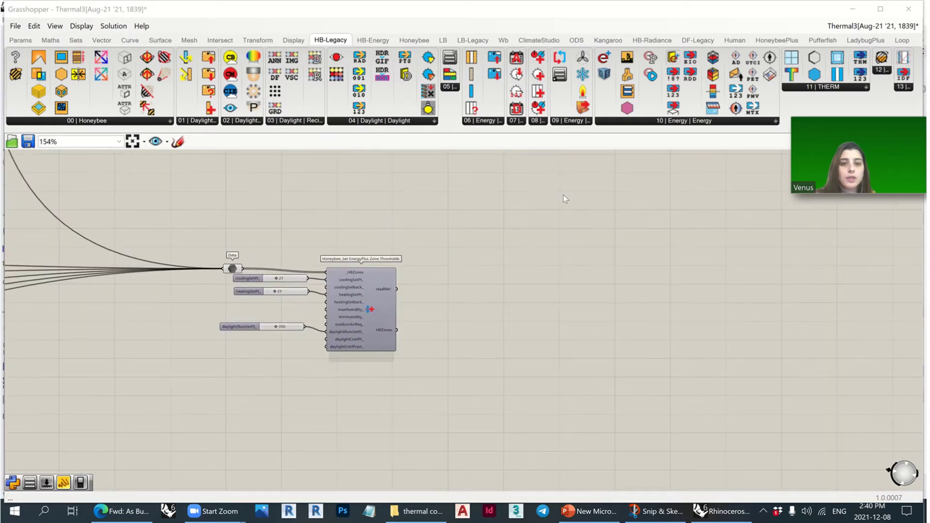
left_click(566, 122)
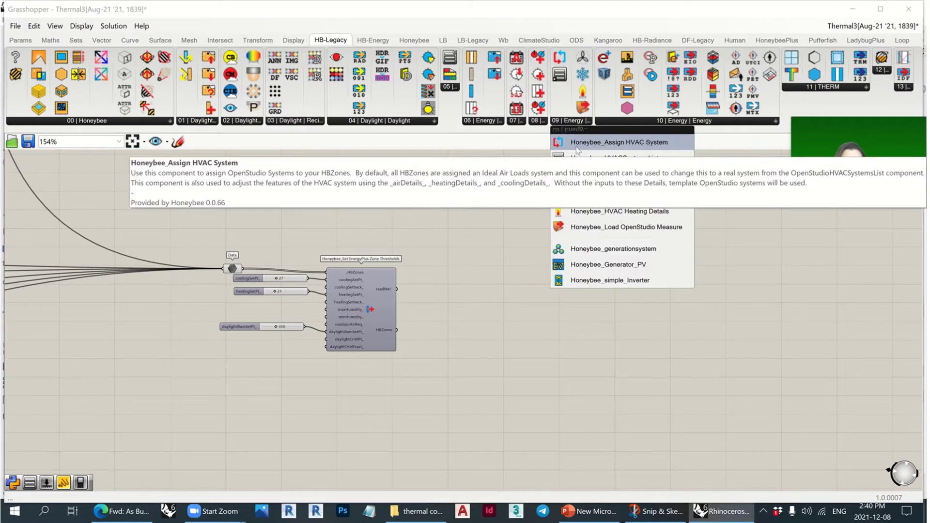
left_click_drag(619, 146, 631, 259)
scroll(400, 332, "up", 1)
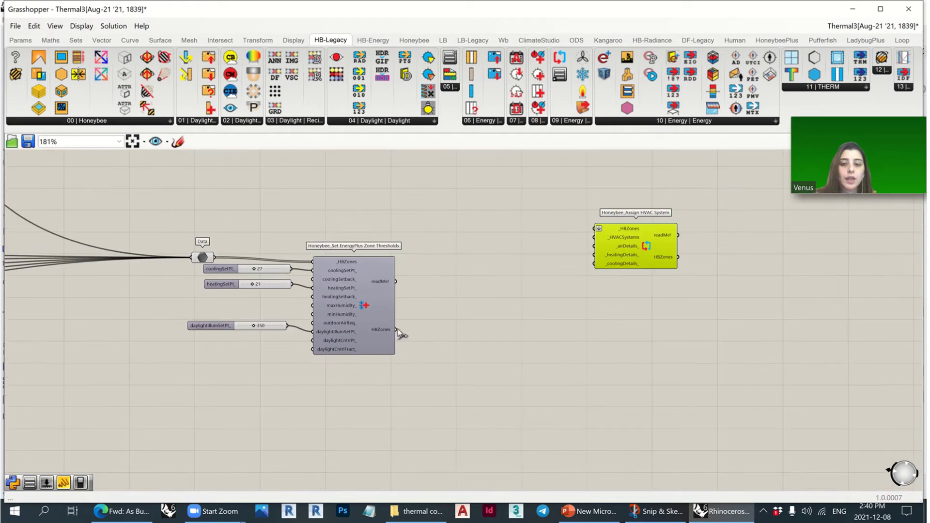
left_click_drag(396, 329, 596, 228)
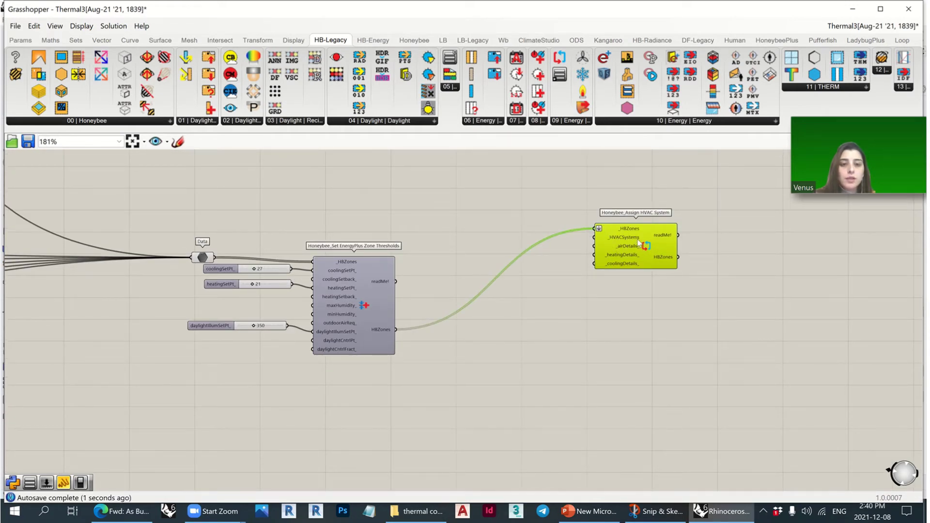
- Add a Honeybee_HVACSystemsList above the zone thresholds component and move Assign HVAC System farther away to make room
left_click(573, 121)
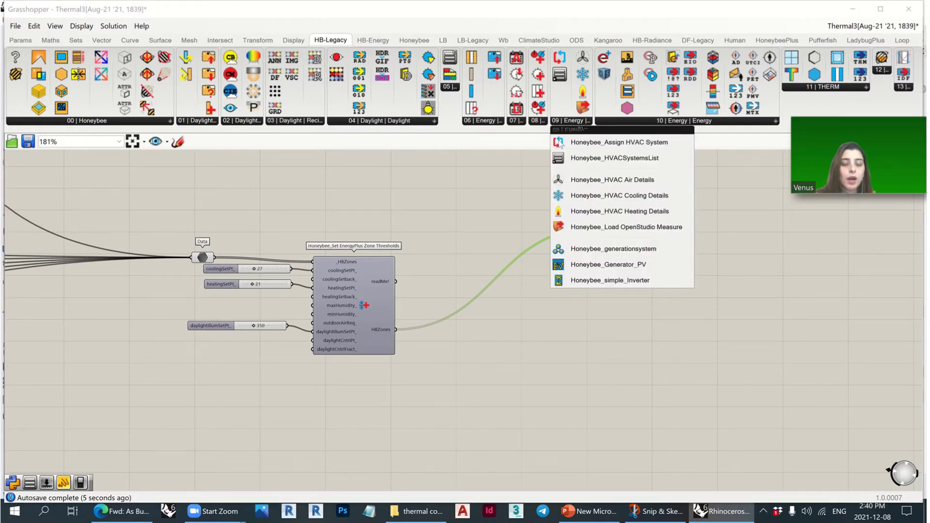
left_click(565, 158)
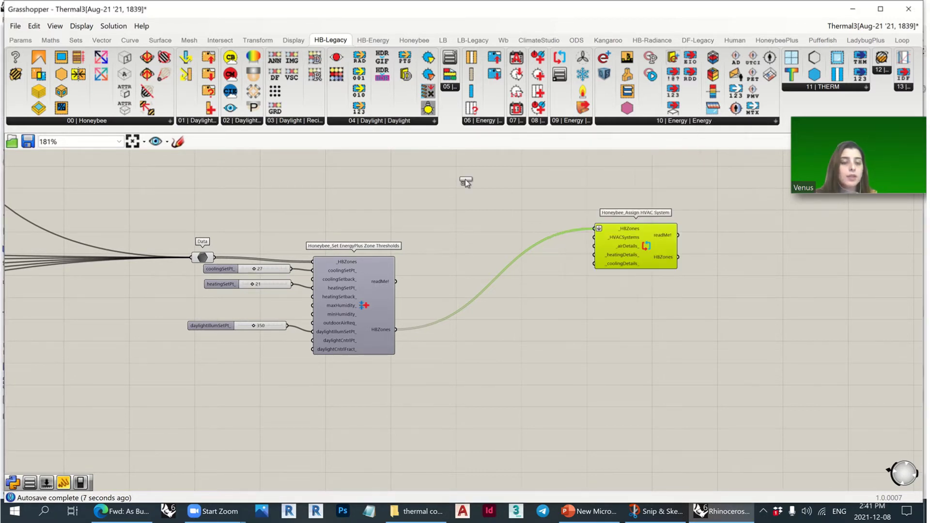
left_click(469, 167)
scroll(580, 278, "down", 3)
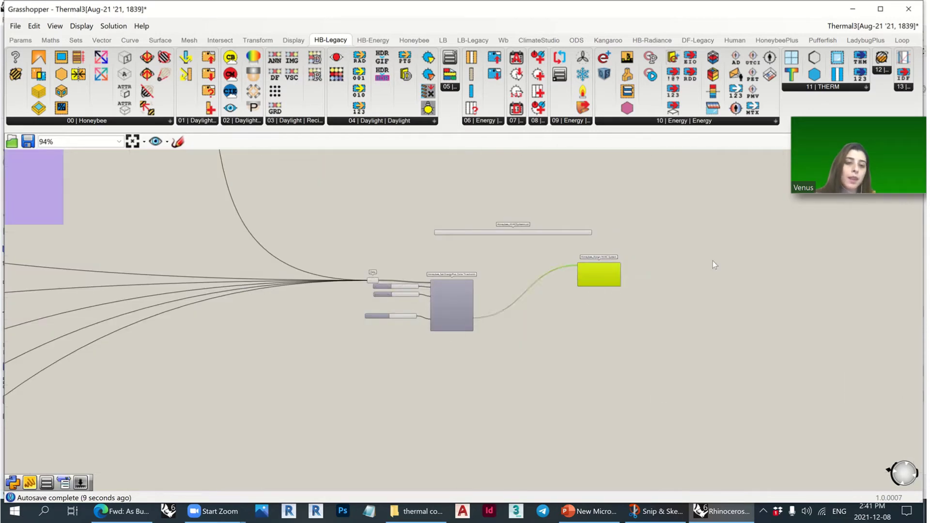
left_click_drag(599, 270, 707, 253)
- Set the HVAC systems list to 0. Ideal Air Loads and connect it to the _HVACSystems input of Assign HVAC System
scroll(593, 236, "up", 5)
left_click(580, 229)
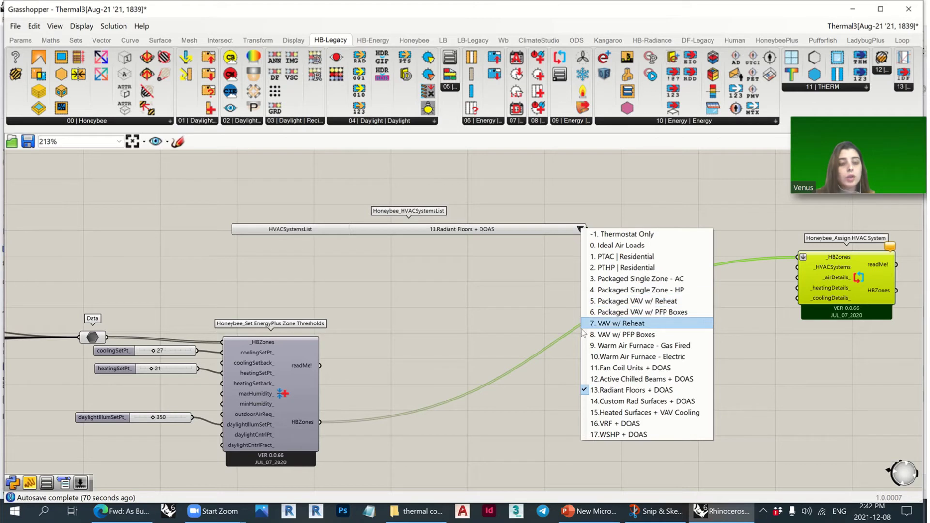
left_click(589, 235)
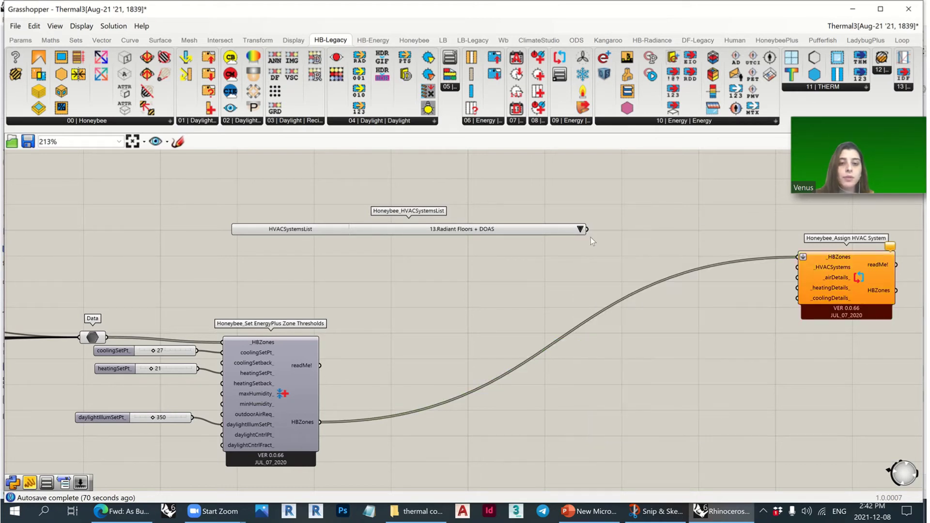
left_click(581, 229)
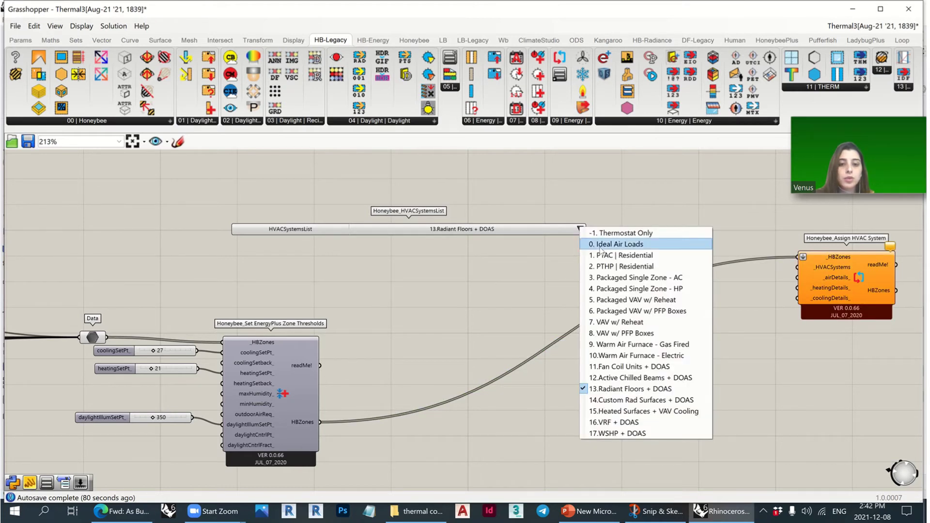
left_click(591, 244)
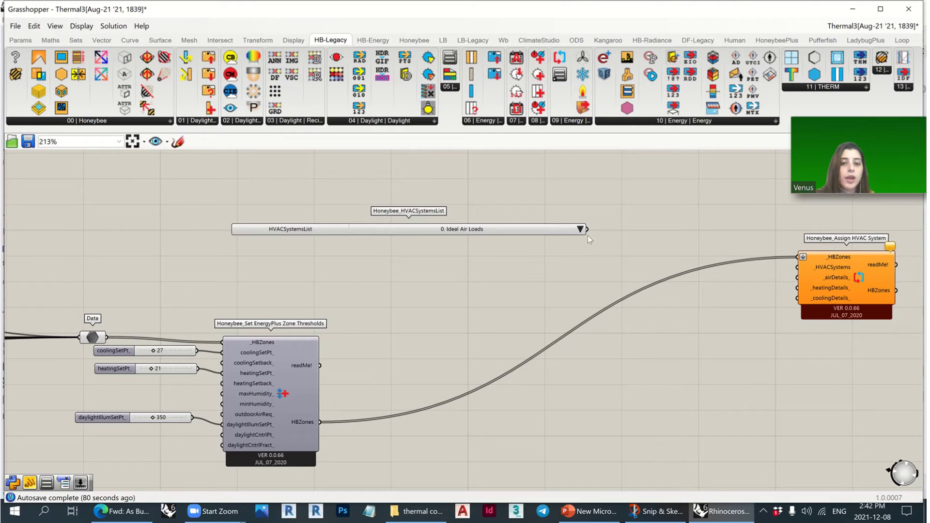
left_click_drag(588, 230, 798, 267)
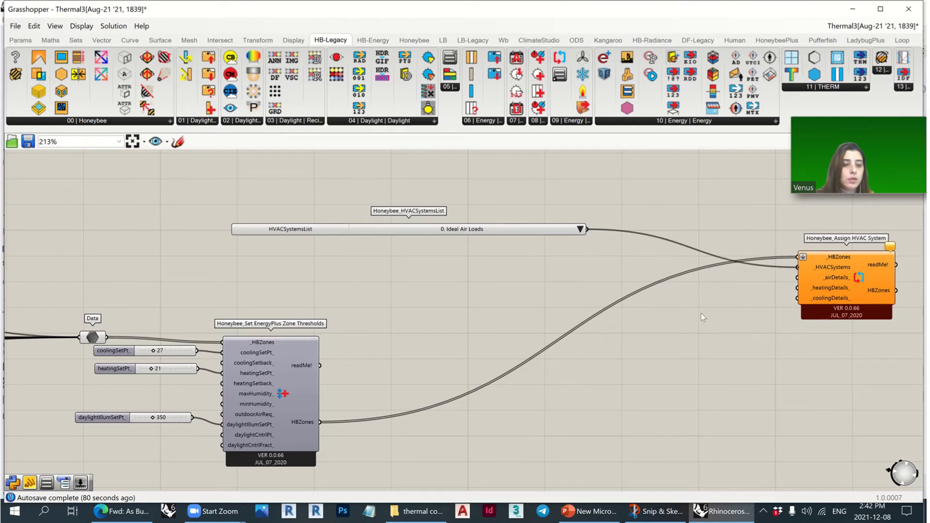
- Add a Honeybee_HVAC Air Details component between the zone thresholds and Assign HVAC System components
scroll(756, 345, "down", 2)
scroll(791, 325, "up", 2)
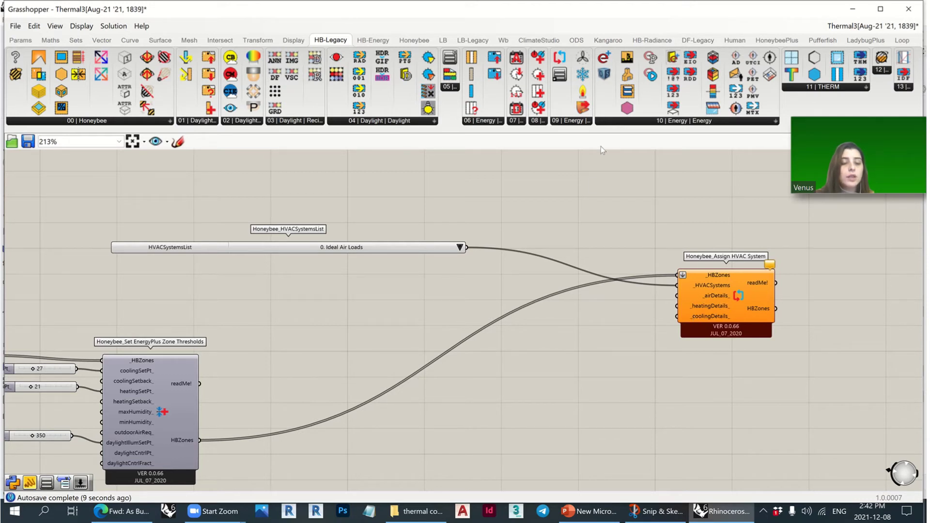
left_click(579, 122)
left_click(584, 180)
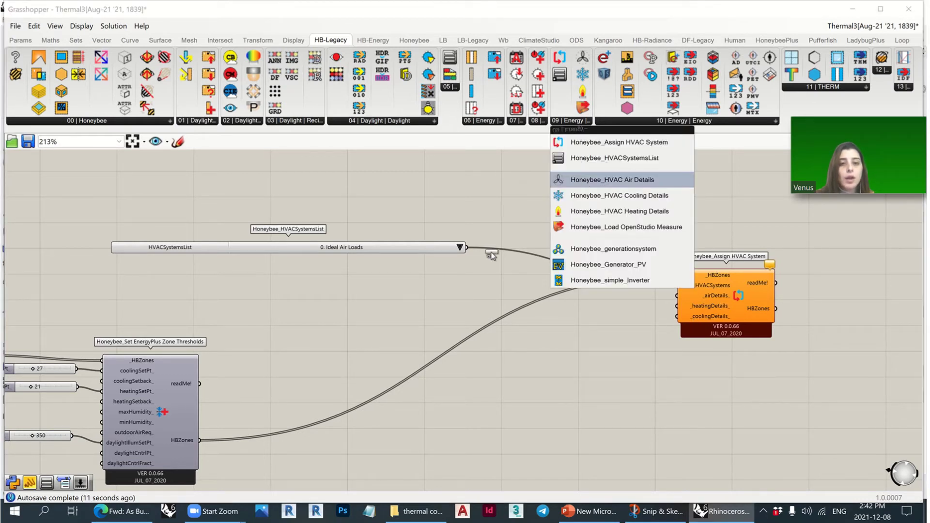
left_click(421, 440)
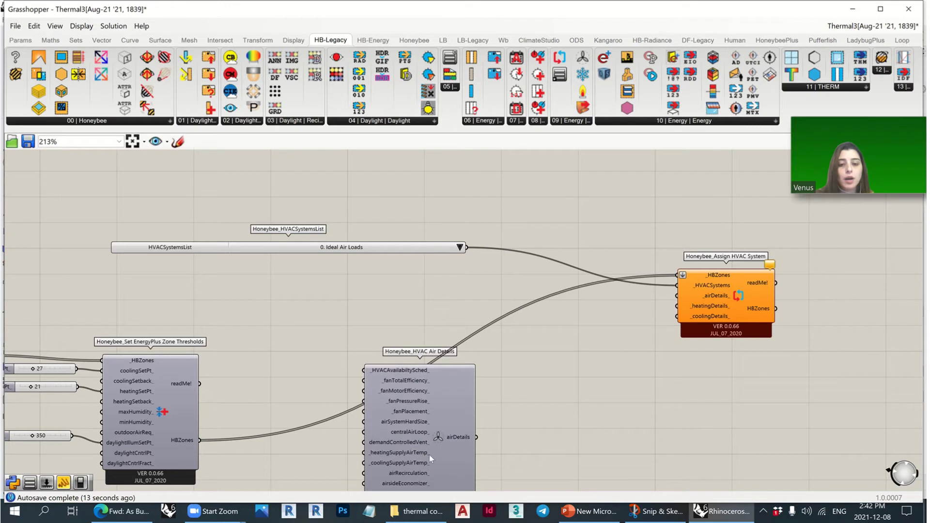
- Add a Honeybee_HVAC Cooling Details component beside the HVAC Air Details component
left_click(571, 122)
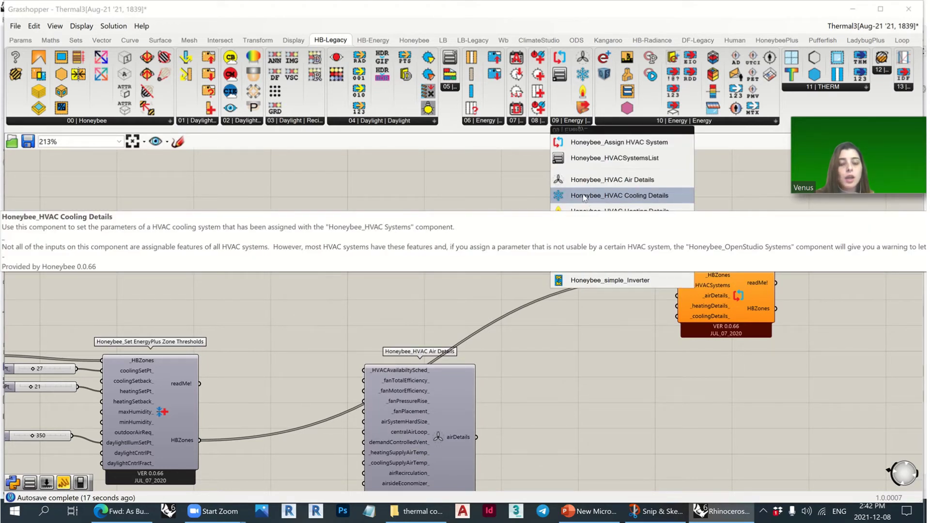
left_click(584, 197)
left_click(567, 447)
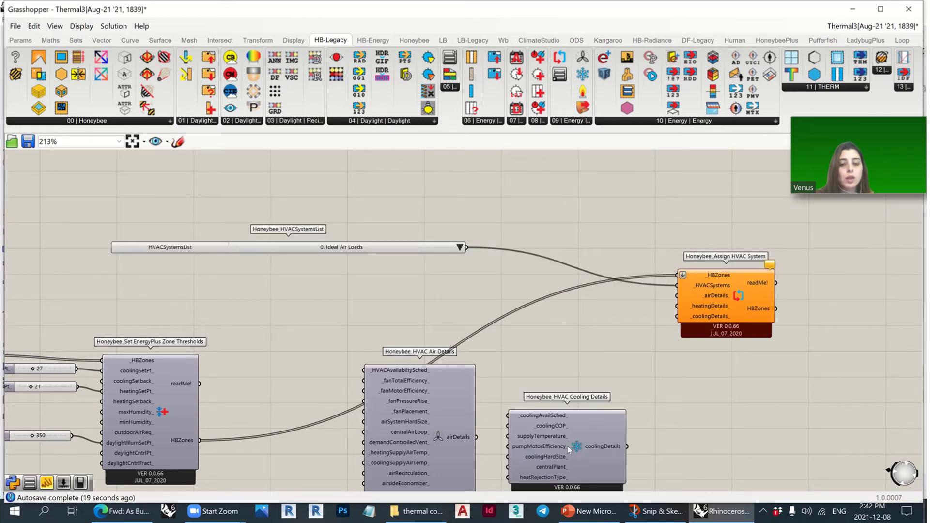
- Add a Honeybee_HVAC Heating Details component beside the HVAC Cooling Details component
left_click(588, 122)
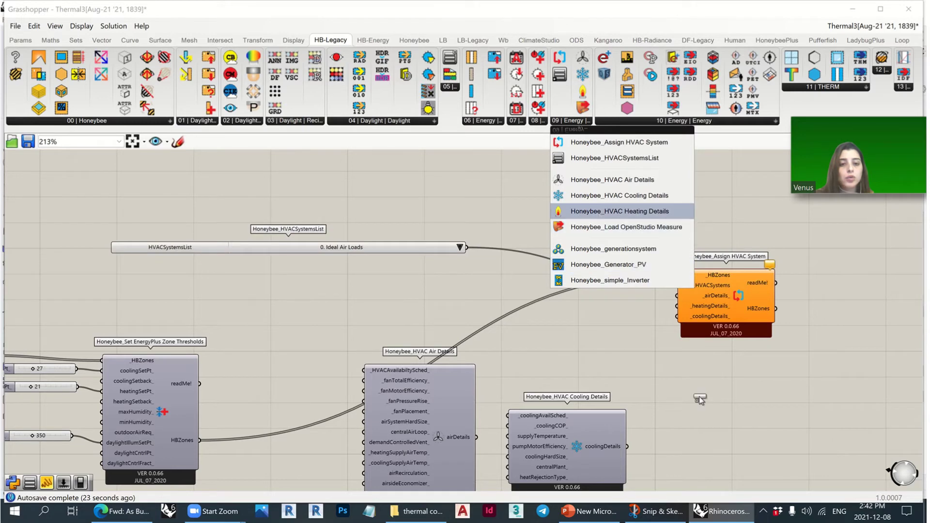
left_click(601, 212)
left_click(694, 438)
- Move Assign HVAC System and the HVAC systems list up and closer together, and shift the three HVAC details components below them
scroll(709, 341, "down", 3)
left_click(748, 315)
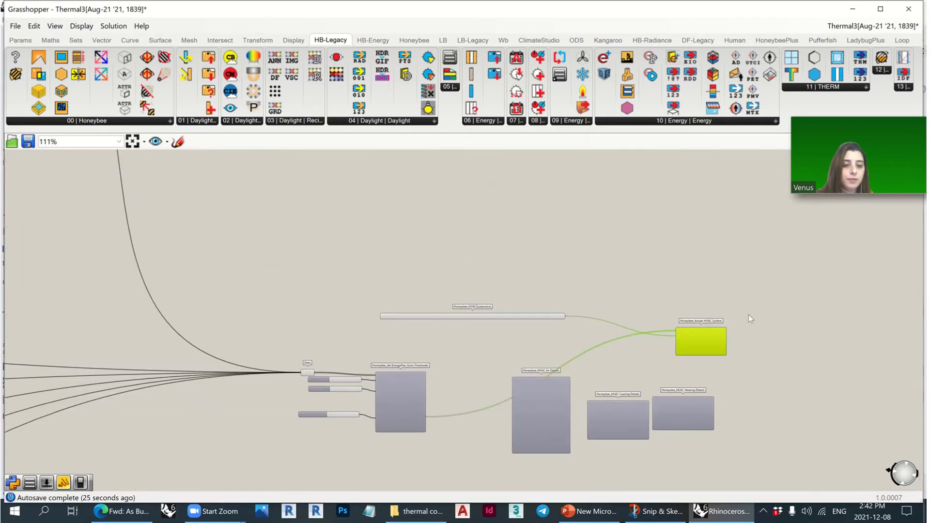
left_click_drag(528, 322, 613, 281)
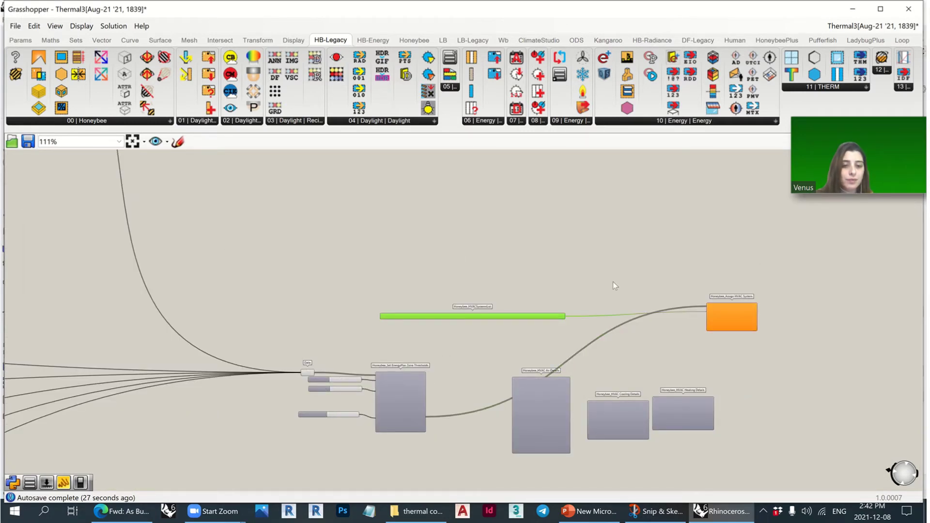
left_click_drag(566, 312, 689, 290)
left_click_drag(742, 373, 604, 458)
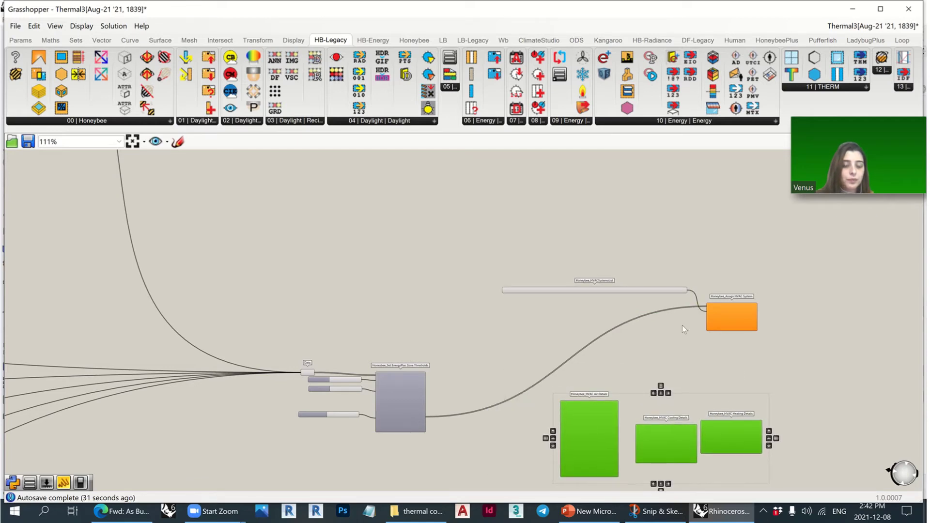
scroll(682, 325, "down", 2)
scroll(762, 417, "up", 3)
scroll(772, 330, "up", 2)
left_click(710, 402)
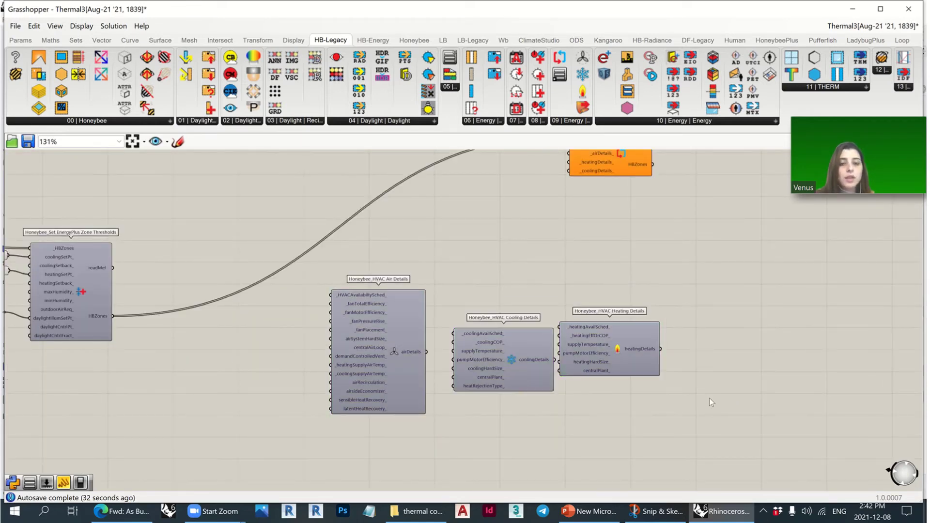
- Review the system types and their numeric constants in the HVAC systems list without changing the selection
scroll(753, 311, "down", 2)
scroll(711, 297, "up", 1)
scroll(577, 214, "up", 2)
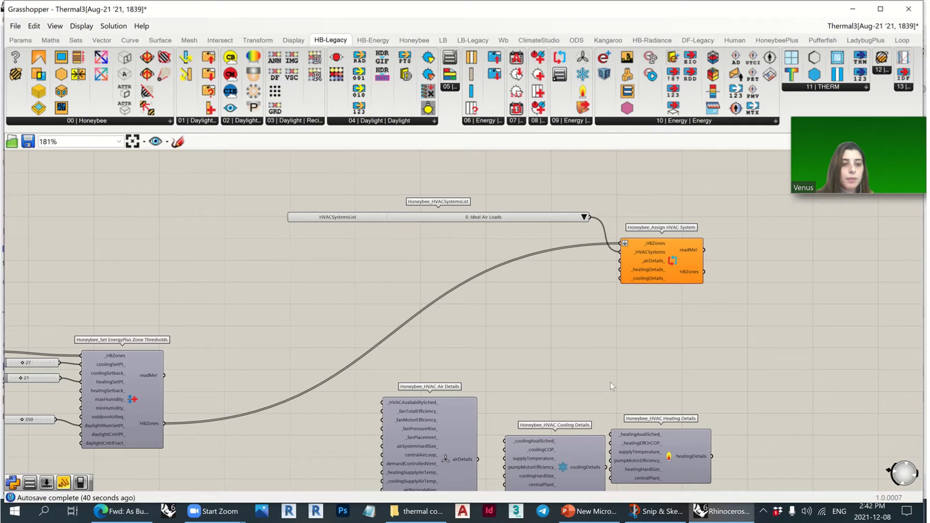
double_click(539, 220)
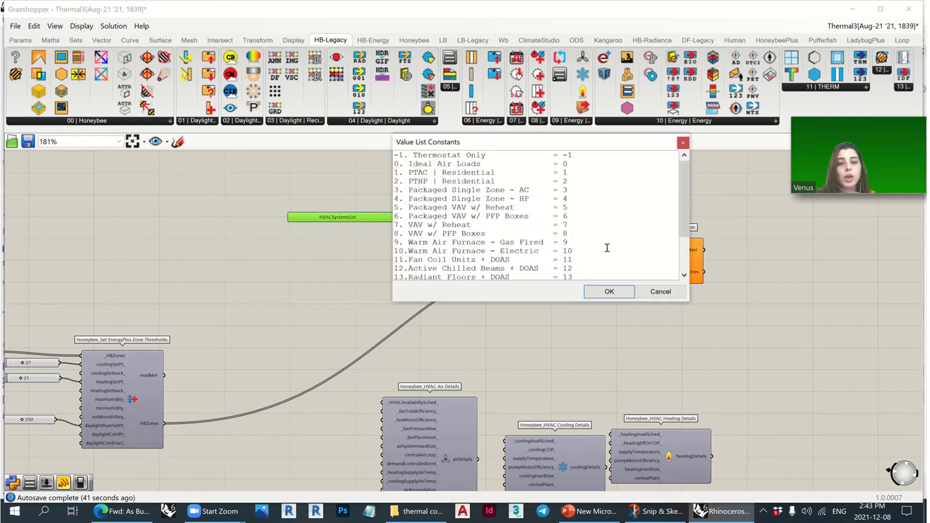
left_click(683, 142)
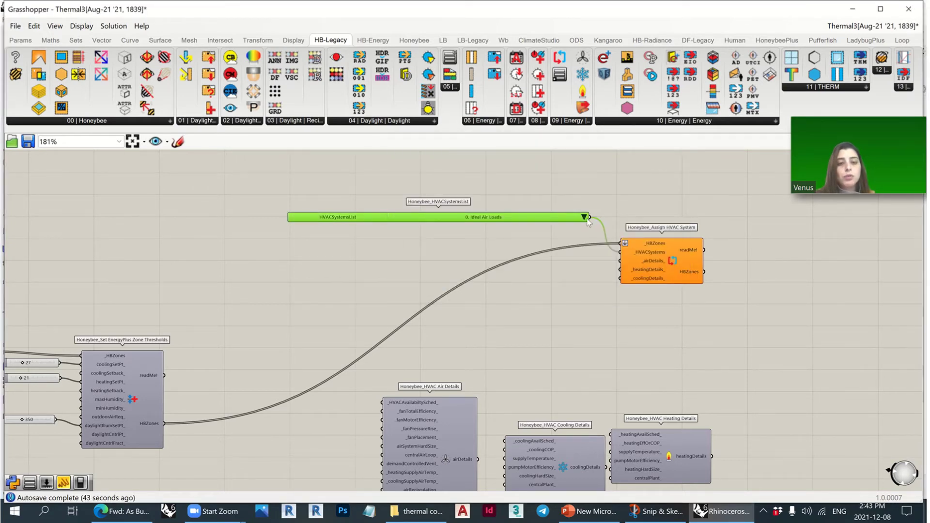
left_click(584, 218)
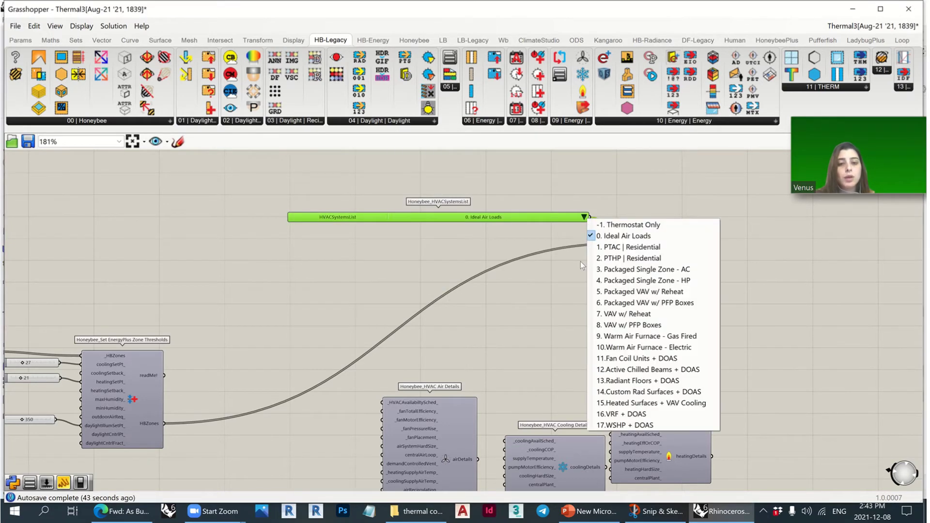
left_click(519, 351)
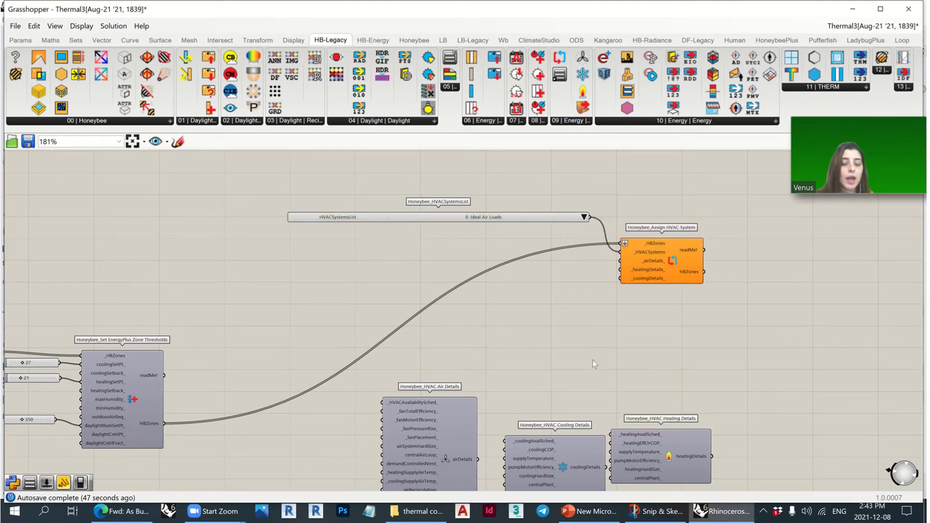
- Group the HVAC Air, Cooling and Heating Details components and move the group slightly away from its original place
scroll(580, 409, "down", 2)
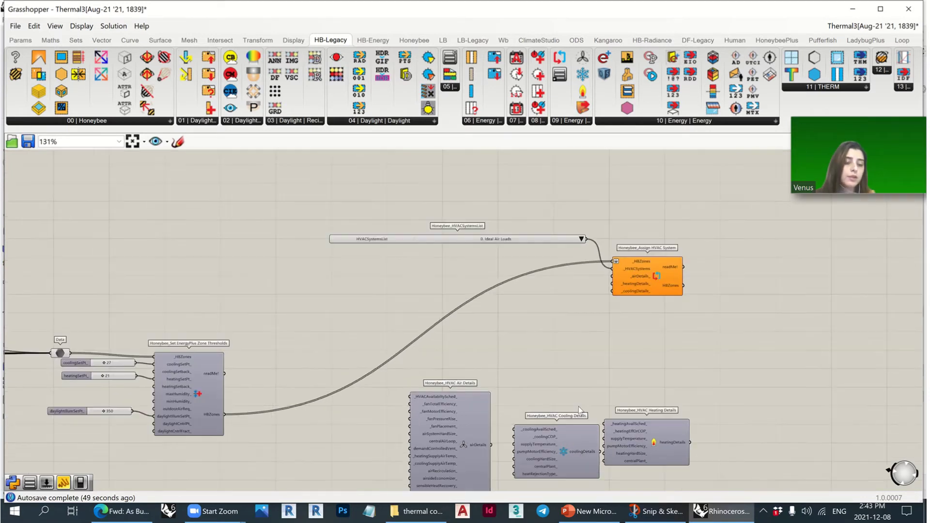
left_click_drag(689, 367, 424, 479)
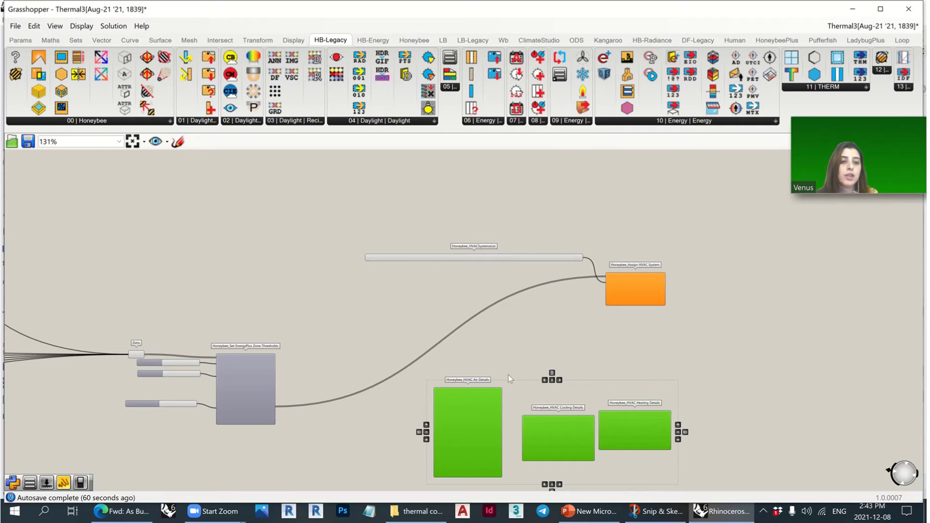
middle_click(483, 407)
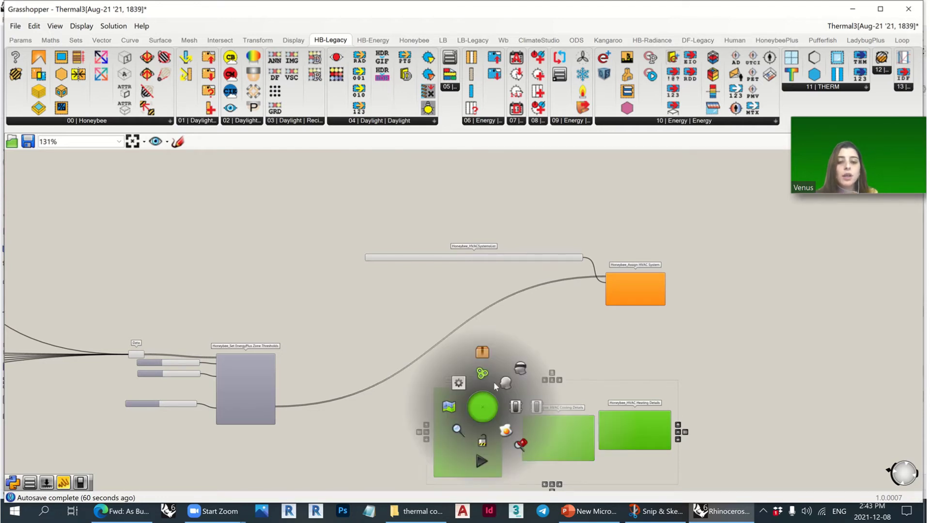
left_click(482, 376)
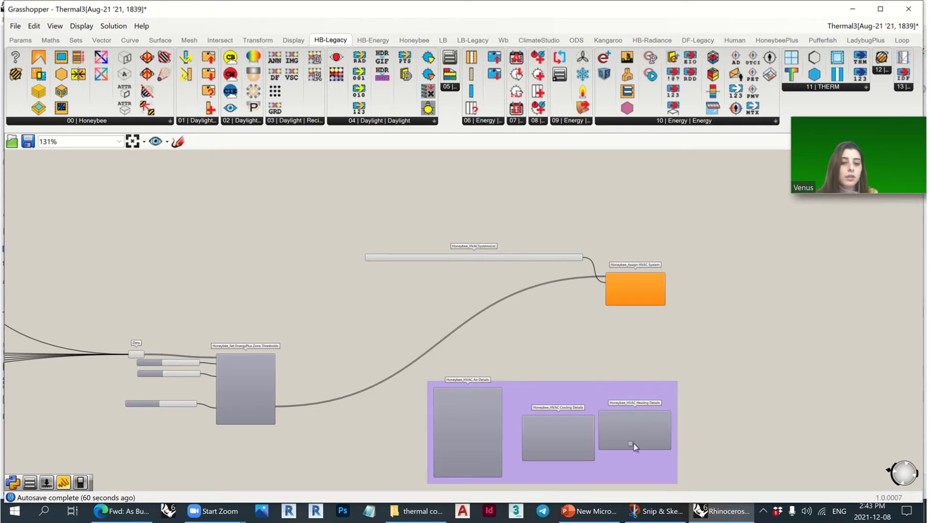
left_click_drag(714, 356, 422, 484)
left_click_drag(580, 443, 557, 453)
mouse_move(556, 449)
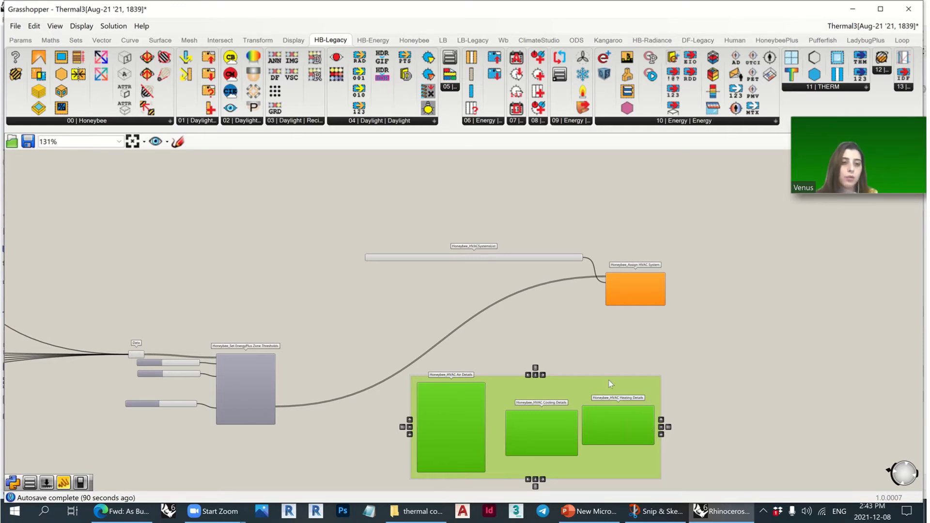
- Look through the HVAC systems list's choices again, keeping 0. Ideal Air Loads selected
scroll(588, 315, "up", 3)
left_click(575, 218)
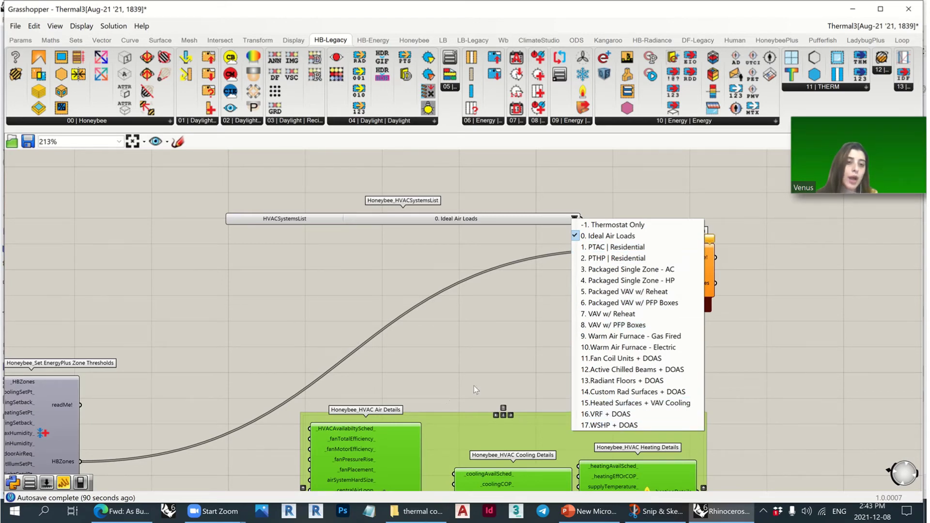
left_click(417, 388)
- Read the full warning message on the Assign HVAC System component
scroll(435, 339, "down", 3)
scroll(496, 310, "up", 2)
scroll(496, 310, "up", 2)
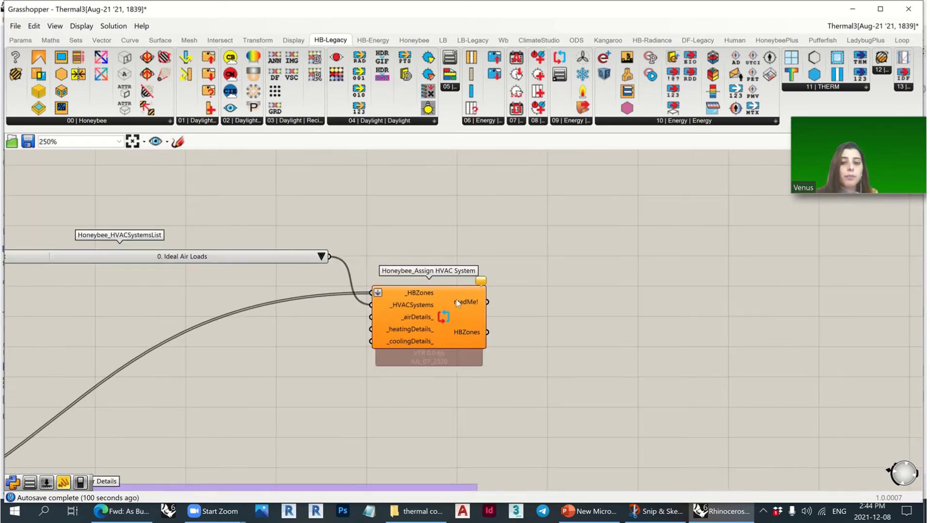
scroll(412, 339, "up", 2)
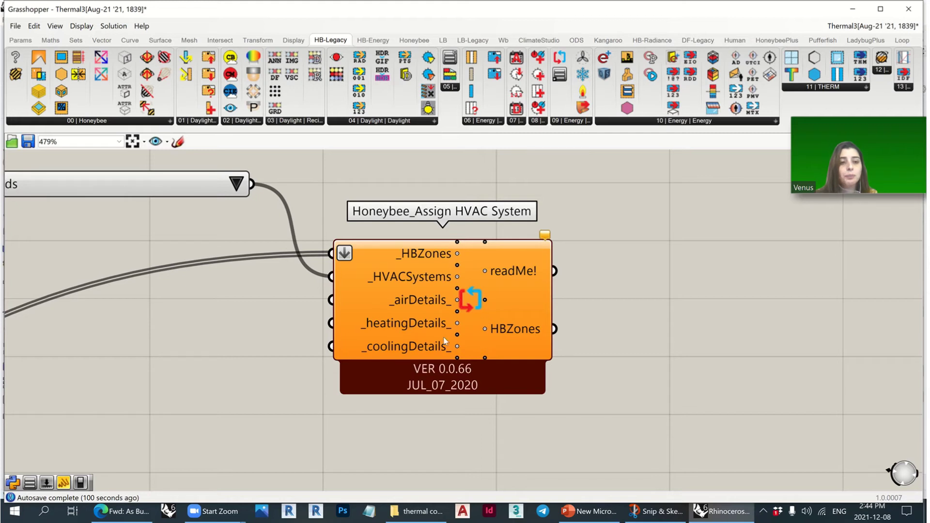
mouse_move(458, 334)
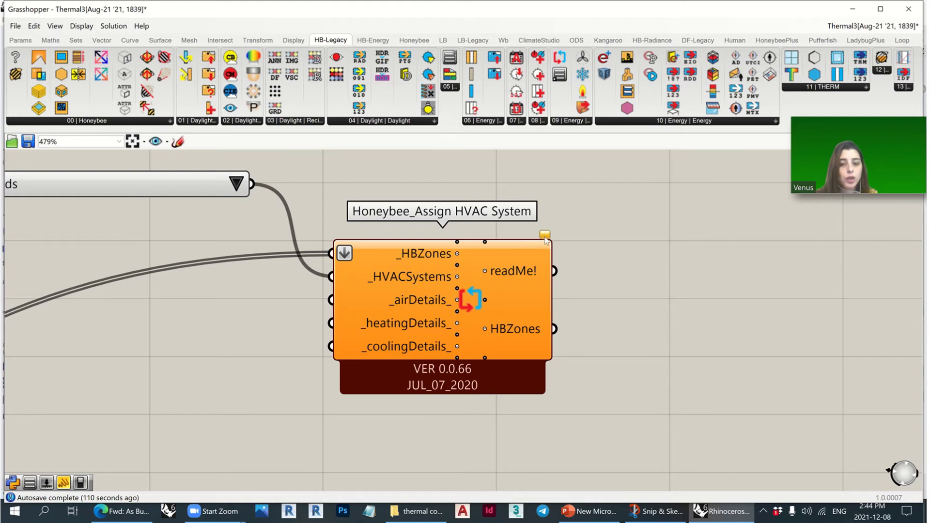
mouse_move(546, 241)
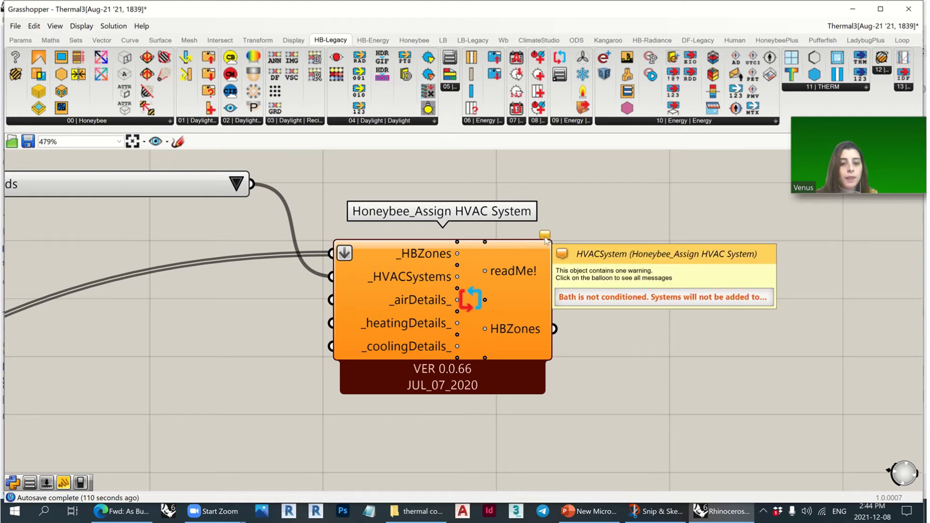
left_click(545, 239)
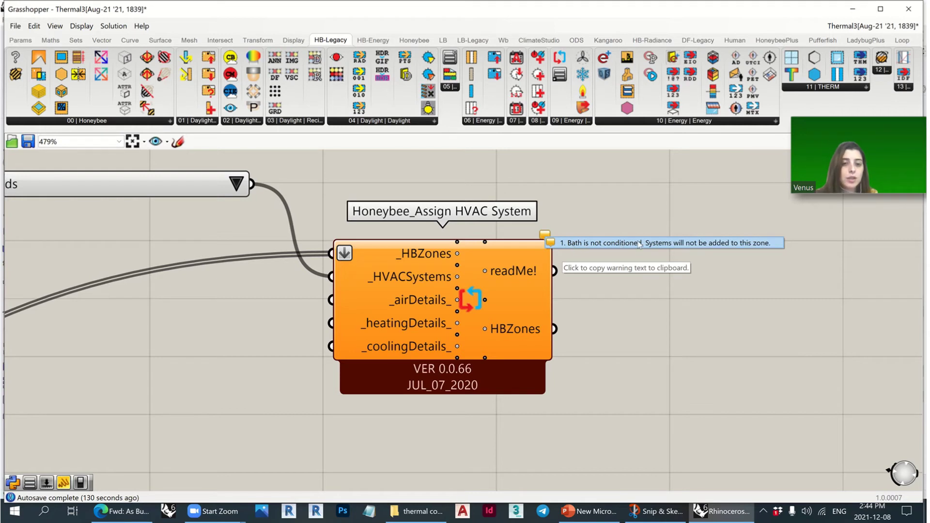
left_click(777, 244)
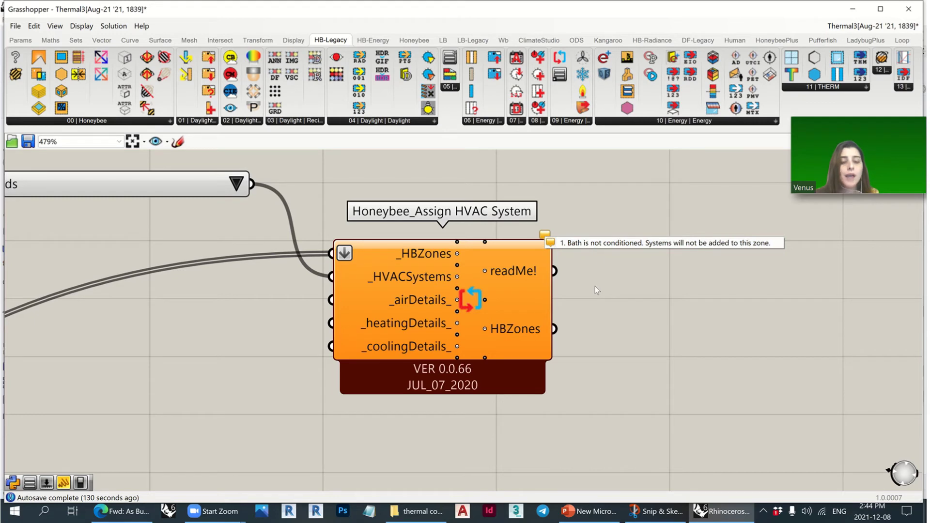
- Compare the isConditioned_ values with the zone names feeding Honeybee_Masses2Zones in the zoning group, and return to Assign HVAC System
scroll(694, 283, "down", 5)
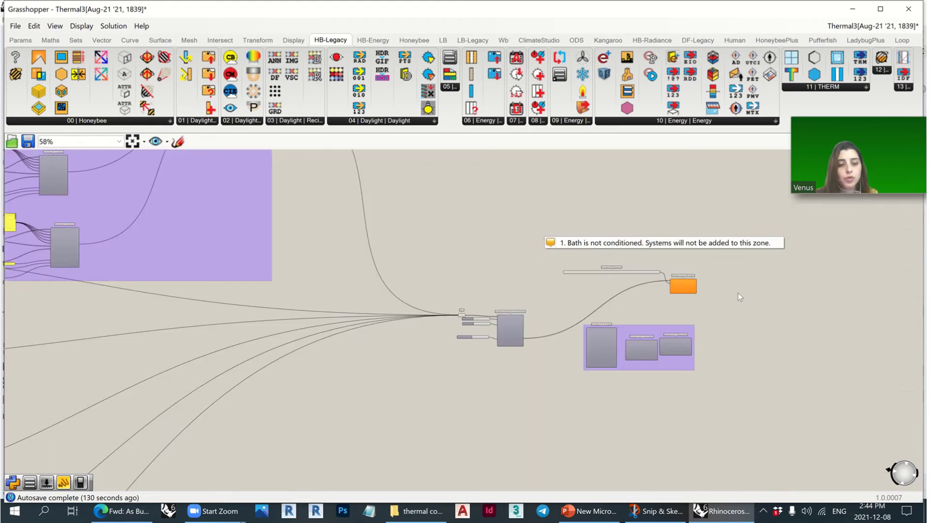
scroll(737, 292, "down", 3)
middle_click(483, 312)
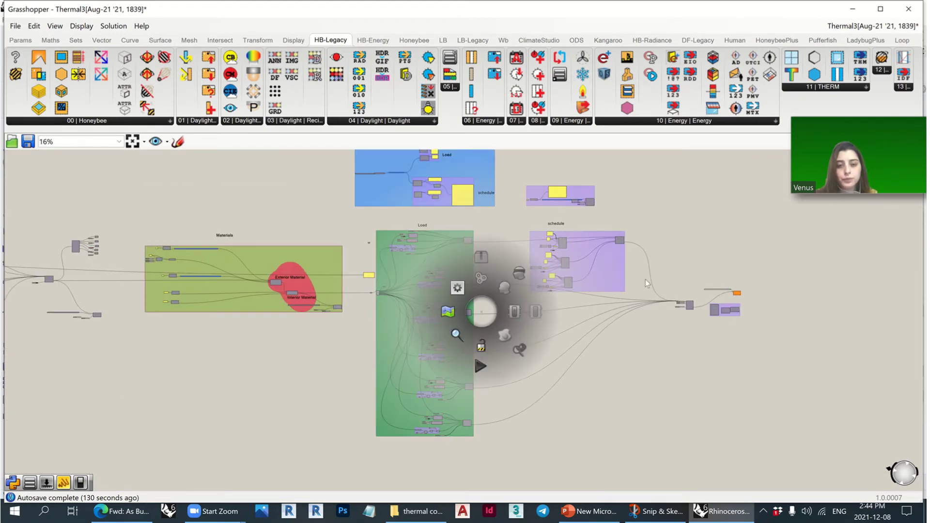
right_click_drag(630, 286, 919, 267)
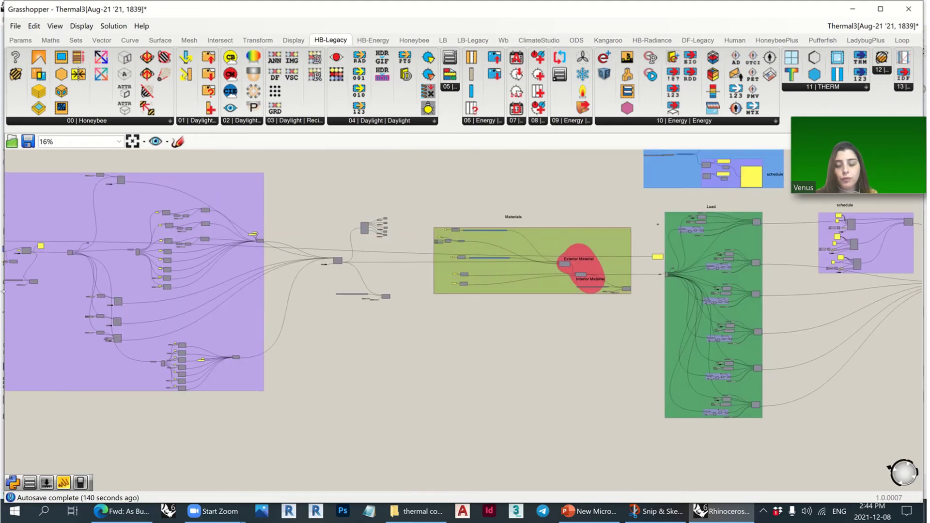
right_click_drag(393, 313, 895, 312)
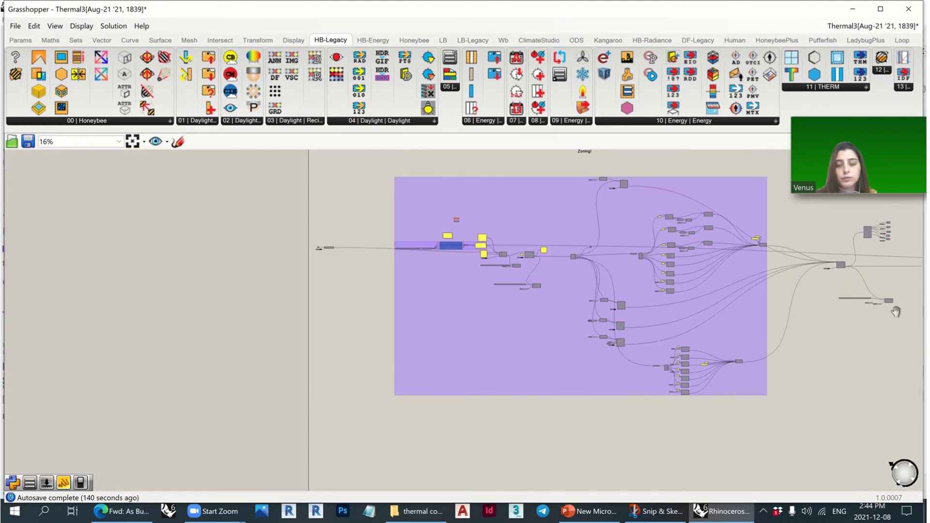
scroll(475, 253, "up", 6)
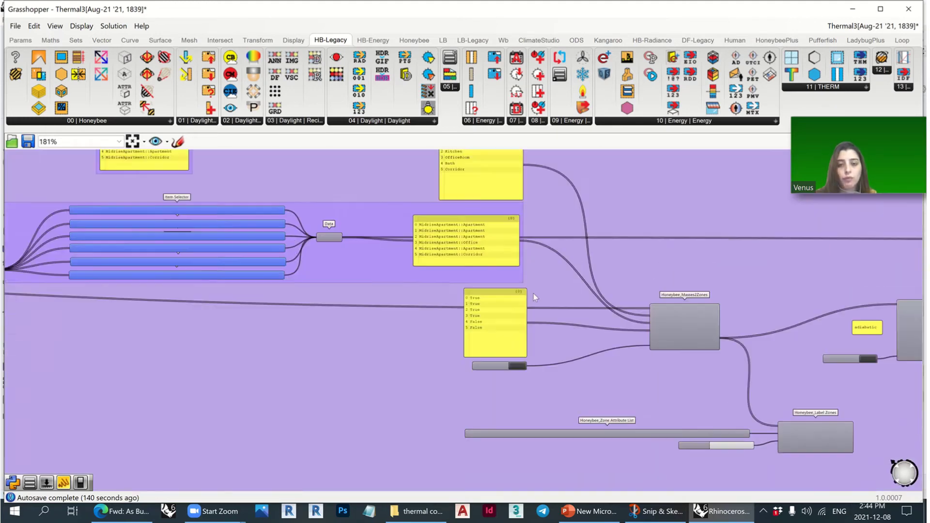
scroll(534, 297, "up", 4)
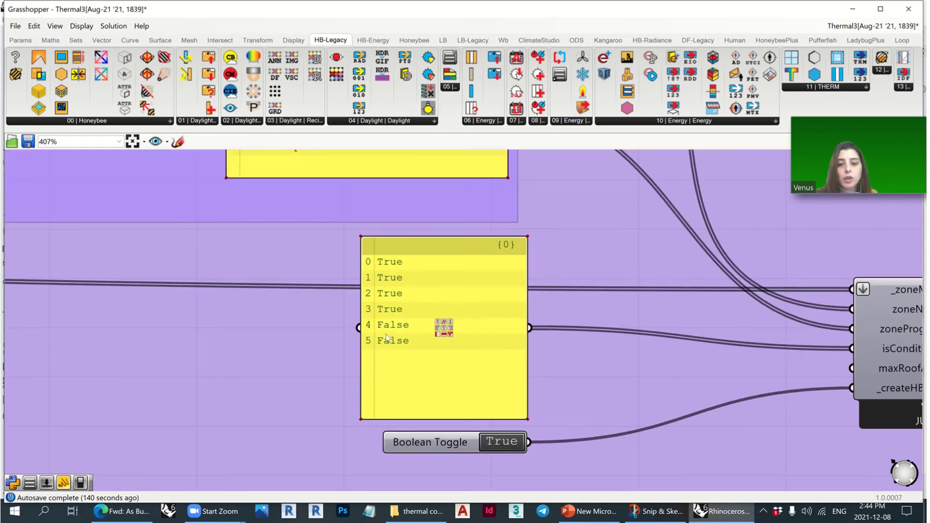
scroll(387, 339, "down", 4)
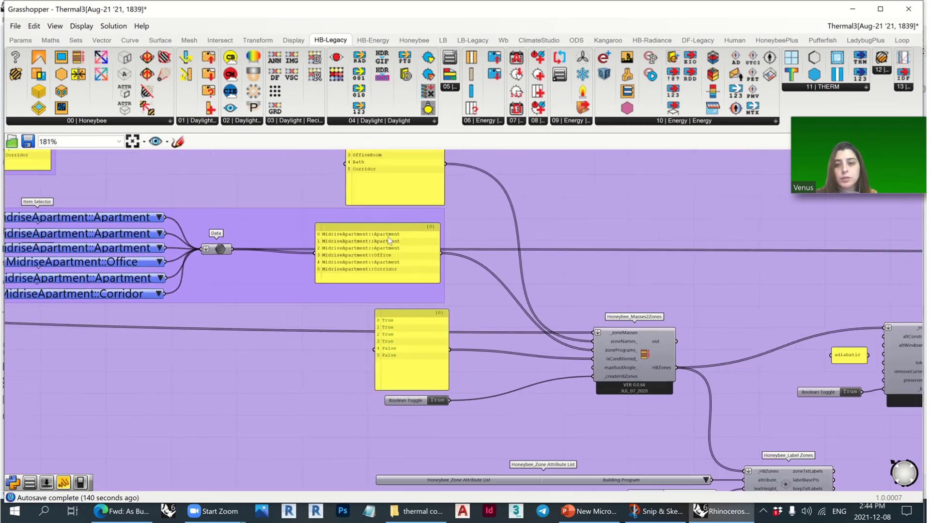
scroll(359, 228, "up", 2)
scroll(352, 226, "up", 2)
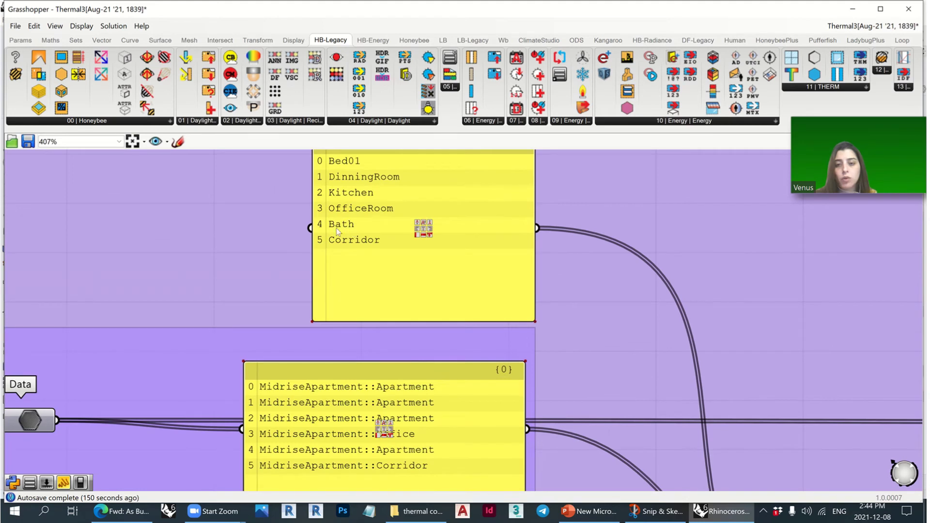
scroll(339, 271, "down", 2)
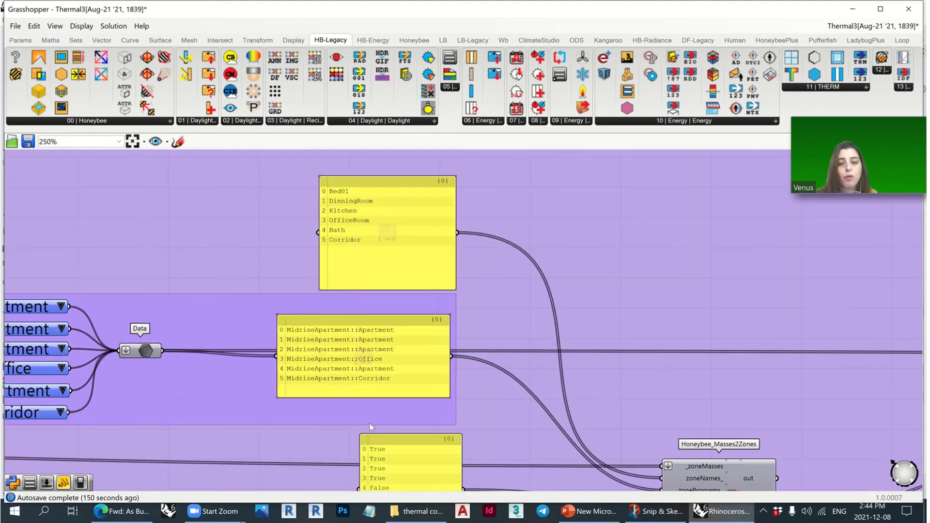
right_click_drag(409, 345, 430, 260)
scroll(417, 340, "up", 3)
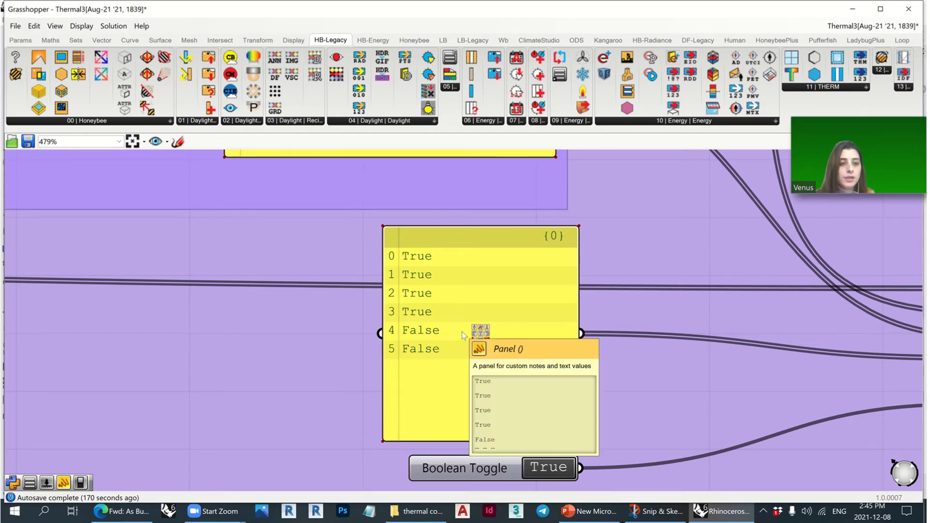
scroll(204, 290, "down", 10)
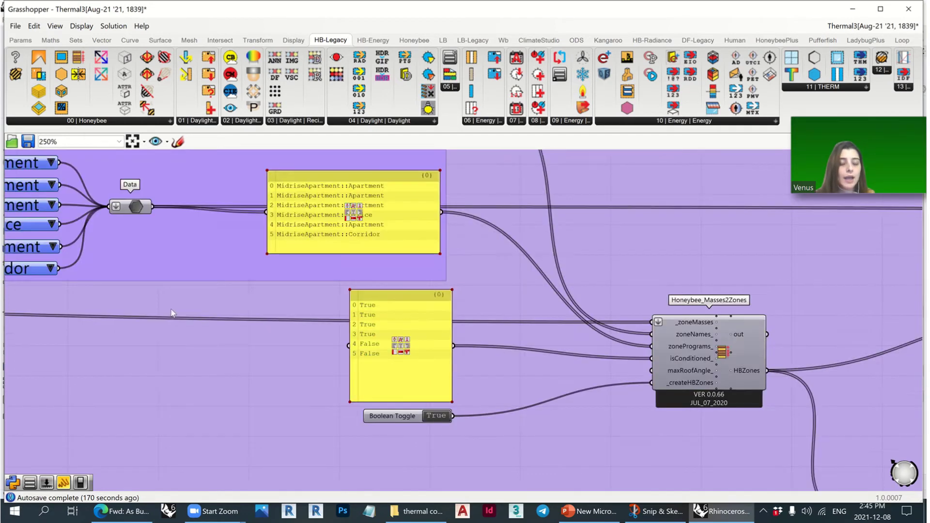
scroll(204, 289, "down", 8)
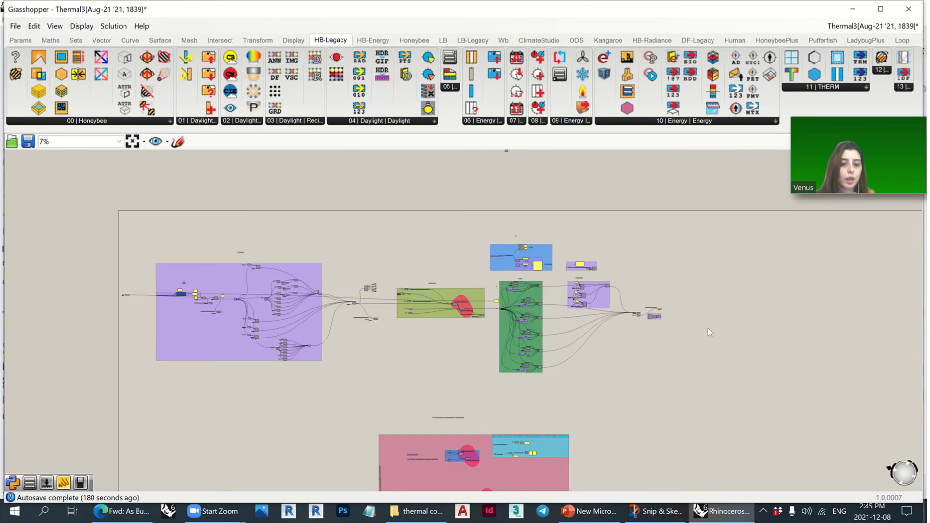
scroll(692, 314, "up", 12)
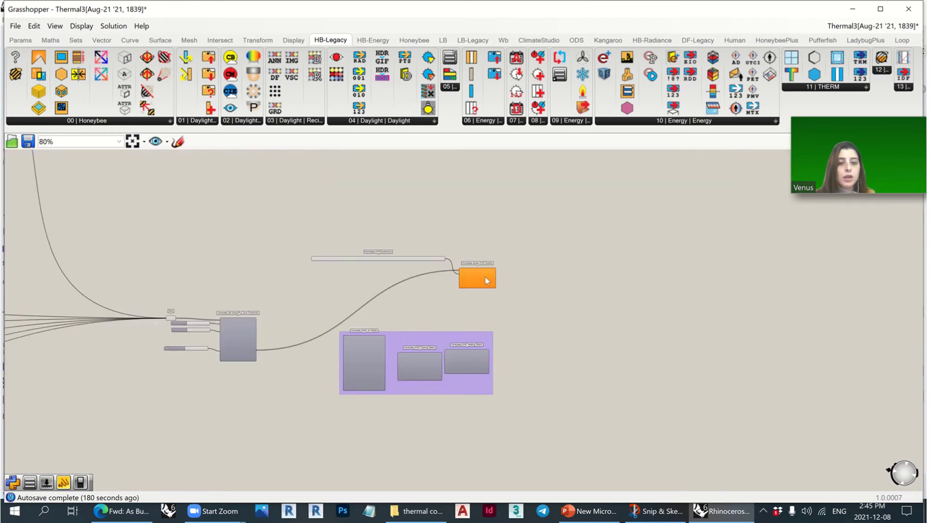
- Read the warning on the Honeybee_Assign HVAC System component again
scroll(488, 278, "up", 4)
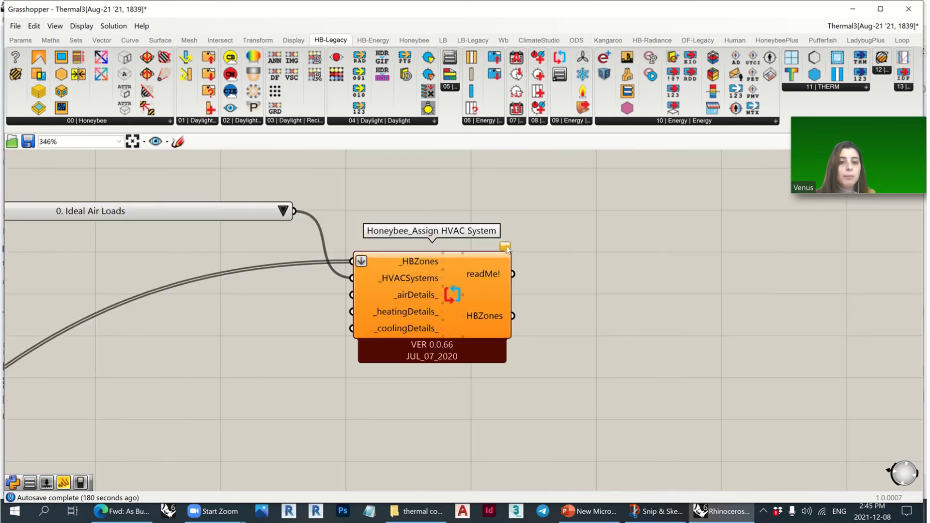
mouse_move(507, 249)
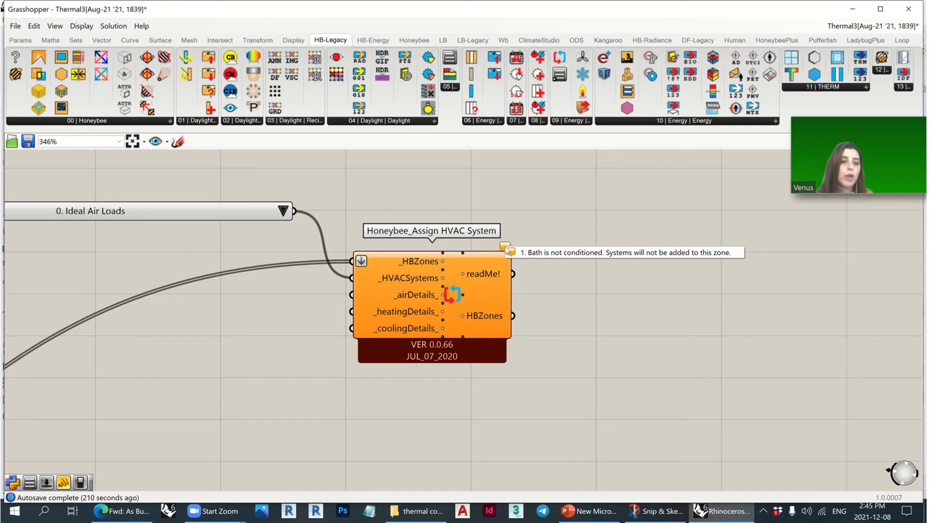
middle_click(521, 274)
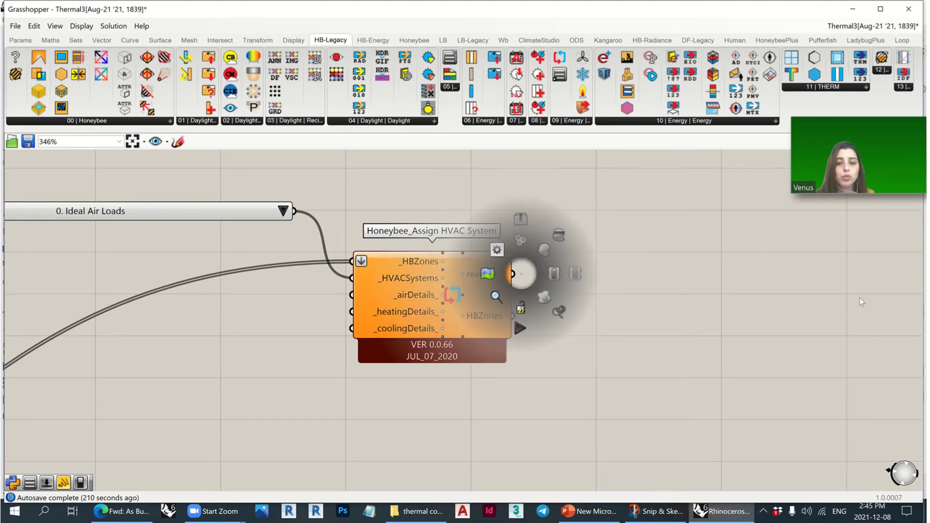
- Check the True/False list feeding isConditioned_ on Honeybee_Masses2Zones against the zone names and programs, and return to the HVAC components
scroll(831, 333, "down", 15)
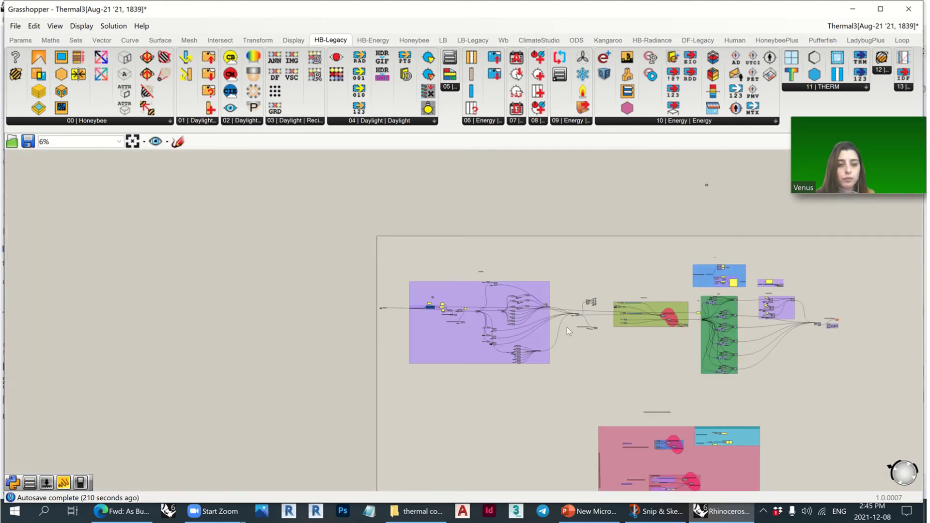
scroll(417, 309, "up", 15)
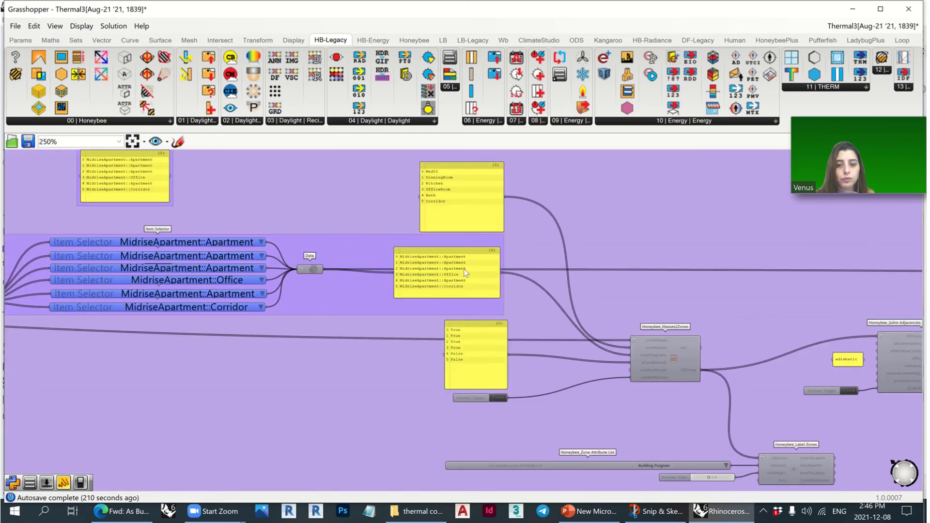
scroll(465, 273, "up", 4)
scroll(513, 299, "down", 5)
scroll(472, 378, "up", 3)
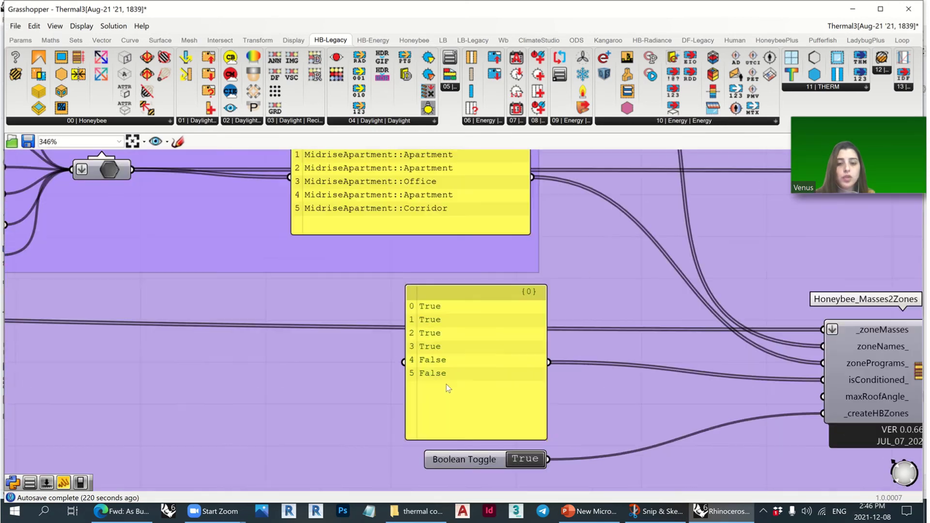
scroll(377, 376, "down", 5)
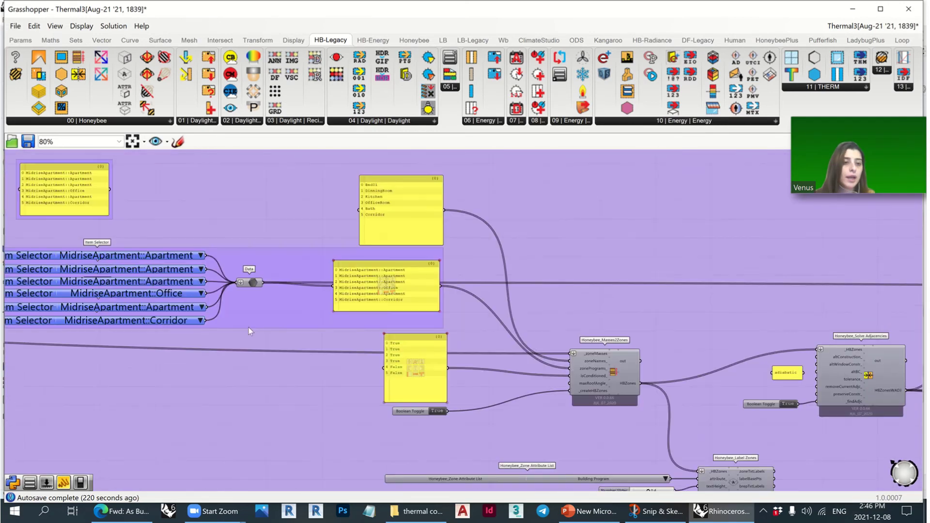
scroll(213, 322, "down", 9)
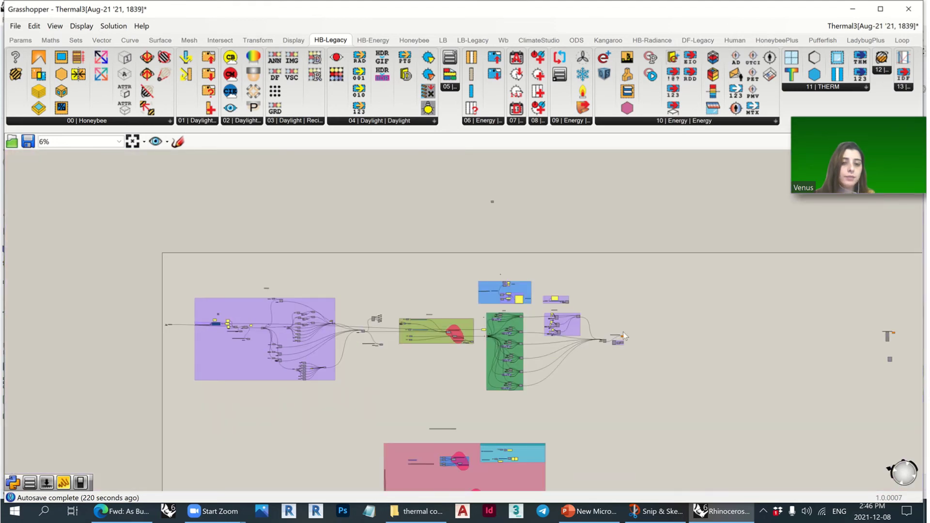
scroll(625, 336, "up", 12)
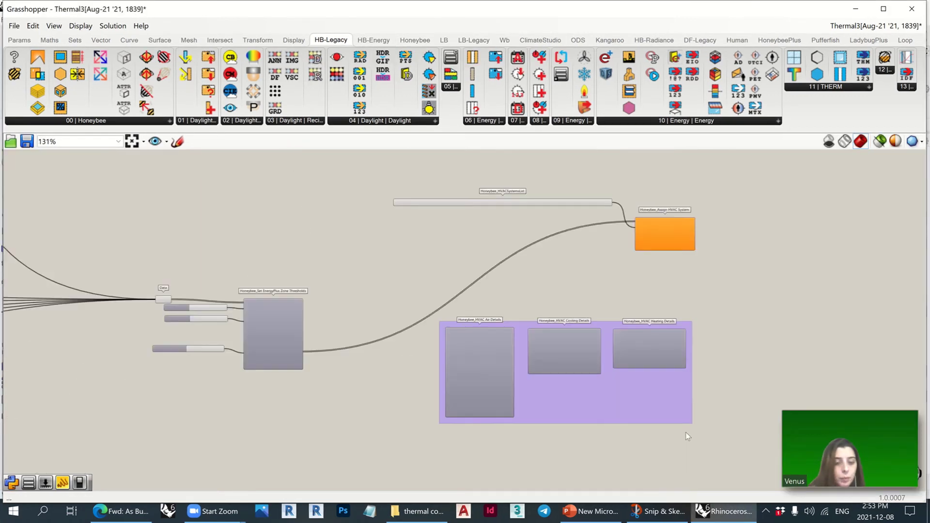
- Add a Honeybee_Set EP Air Flow component and place it above the Assign HVAC System component
scroll(688, 436, "up", 2)
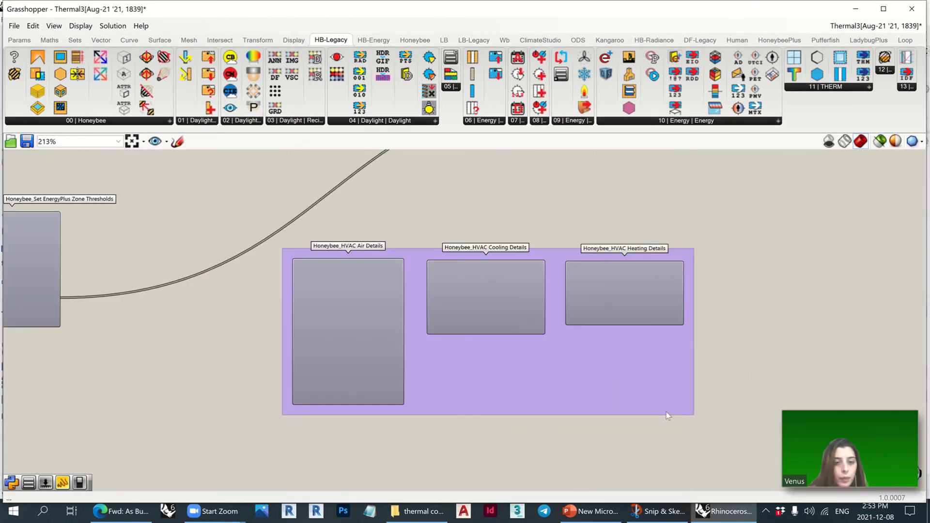
scroll(558, 311, "down", 4)
scroll(576, 258, "up", 3)
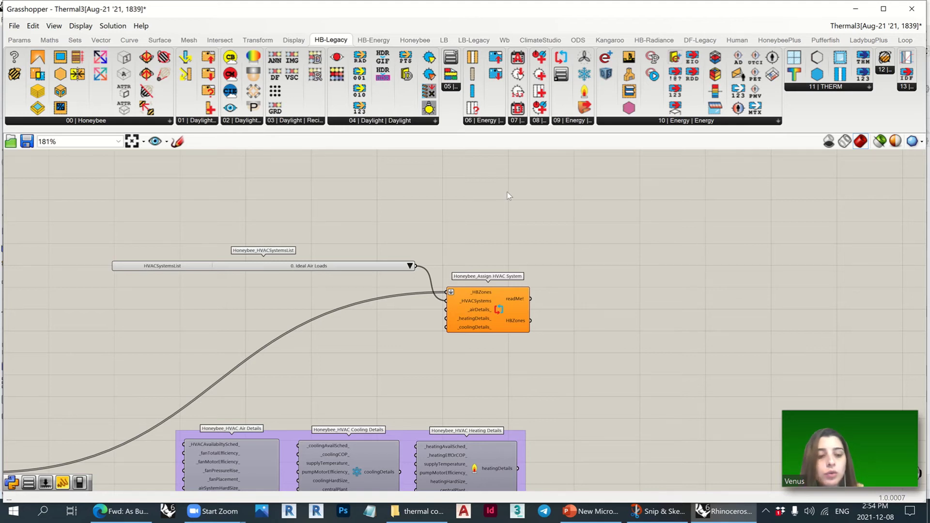
left_click(543, 124)
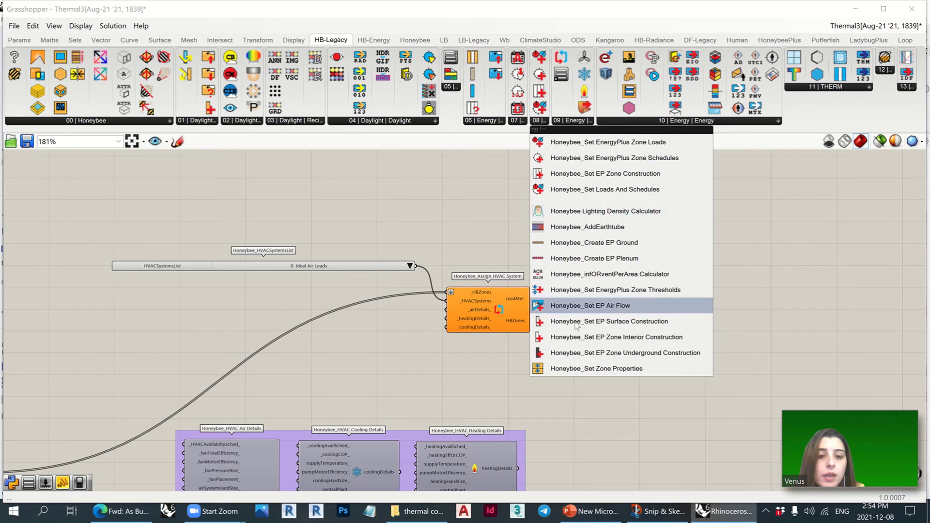
mouse_move(615, 307)
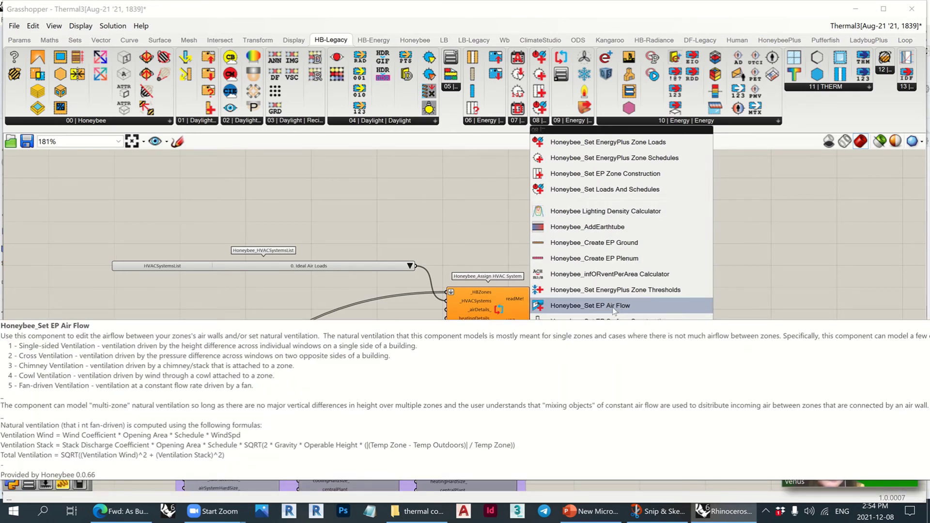
left_click_drag(610, 308, 774, 227)
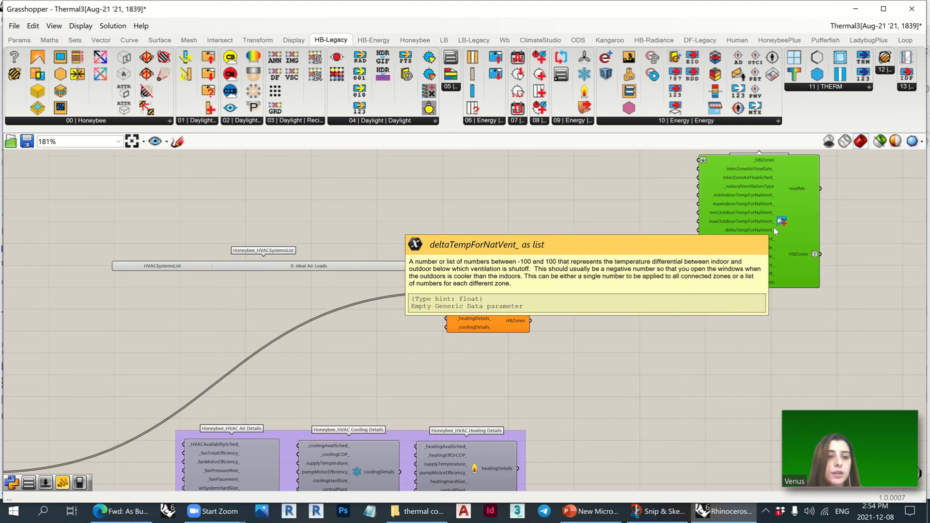
left_click_drag(737, 263, 661, 282)
scroll(689, 424, "down", 4)
left_click_drag(620, 248, 615, 185)
- Review the inputs of the grouped HVAC Air, Cooling and Heating Details components
scroll(646, 335, "down", 4)
scroll(620, 449, "up", 4)
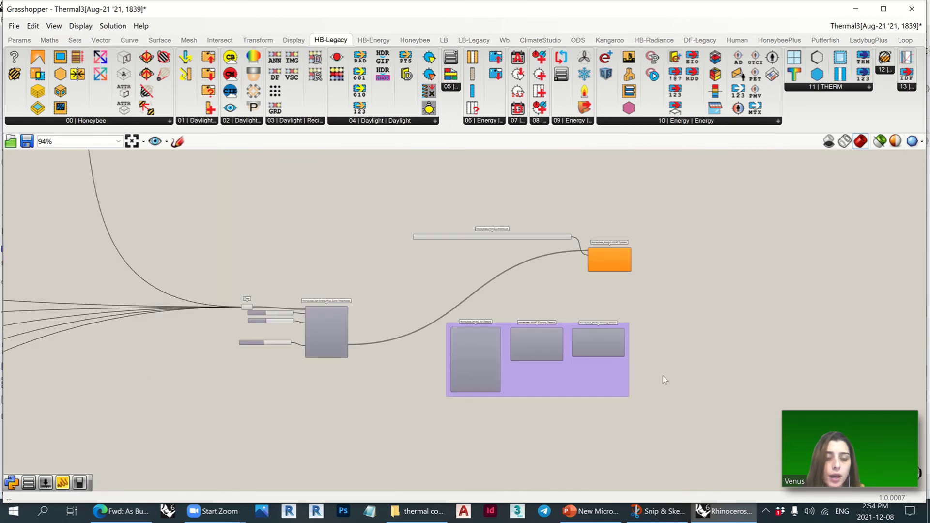
scroll(667, 338, "up", 4)
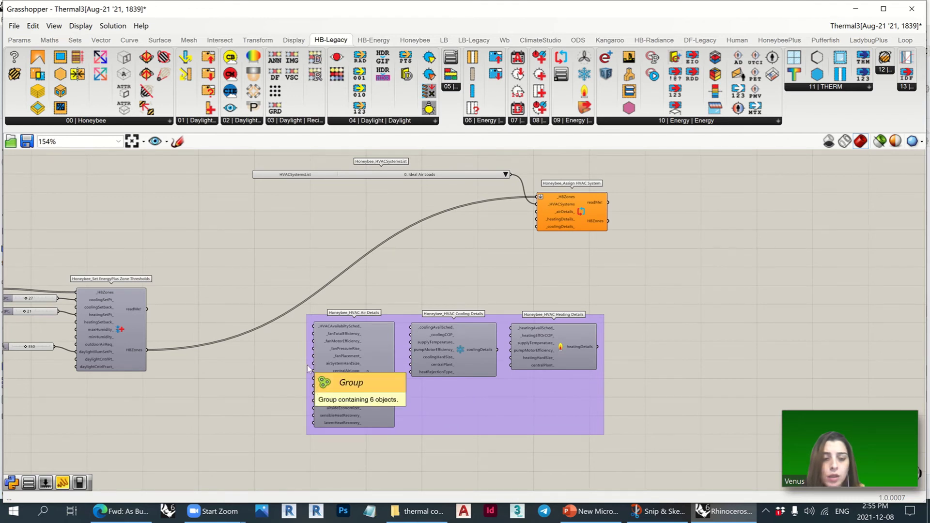
scroll(400, 374, "up", 1)
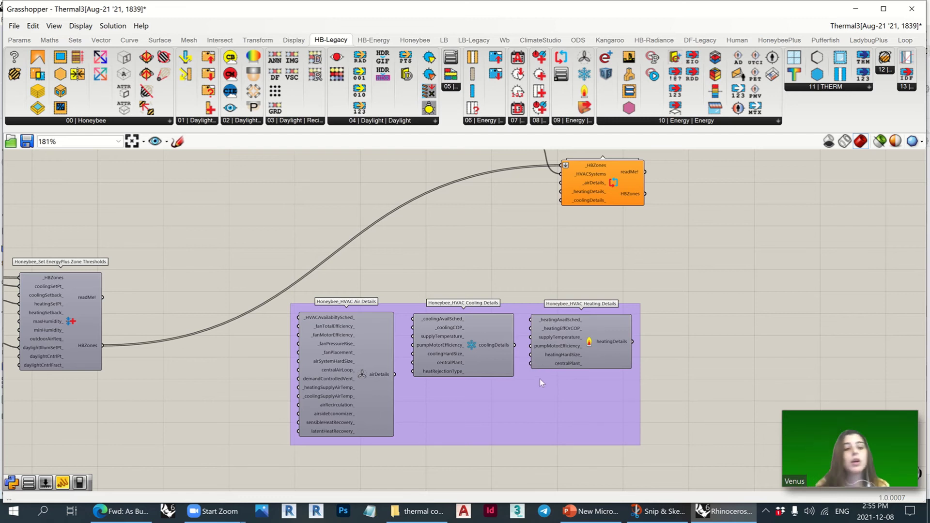
mouse_move(567, 348)
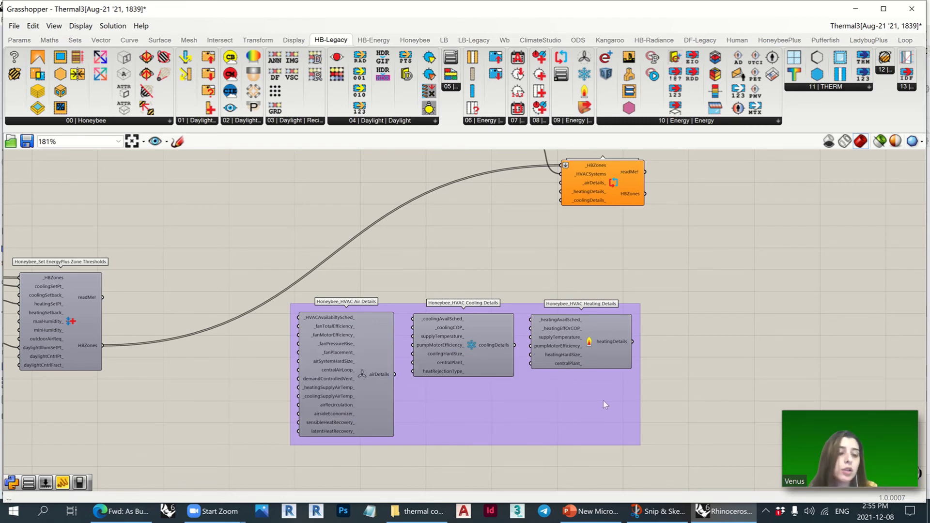
- Look through the system types offered by the HVAC systems list, keeping 0. Ideal Air Loads selected
scroll(604, 400, "down", 3)
left_click(548, 215)
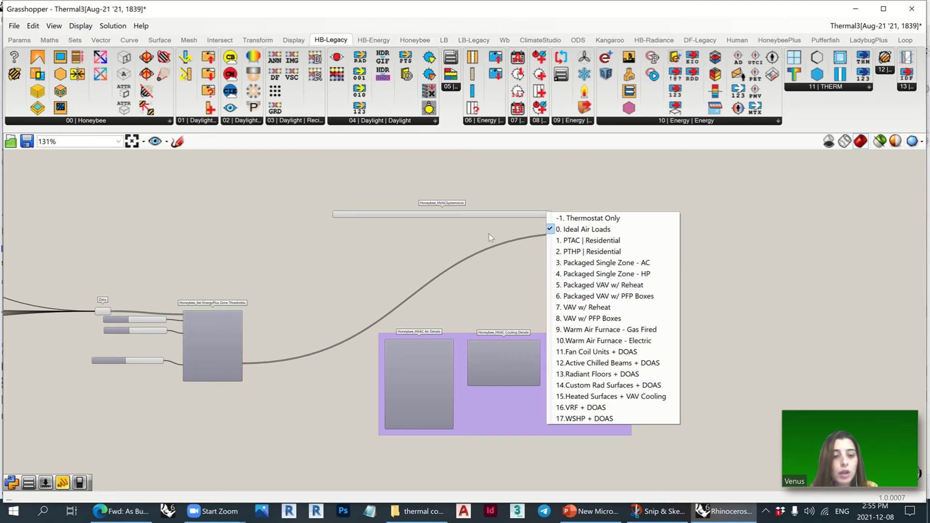
left_click(502, 292)
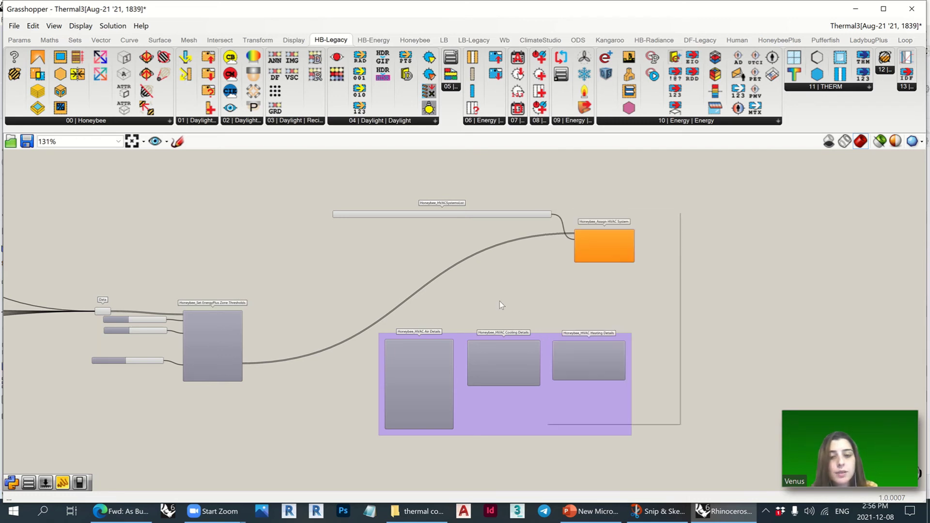
scroll(481, 312, "down", 2)
scroll(702, 321, "up", 2)
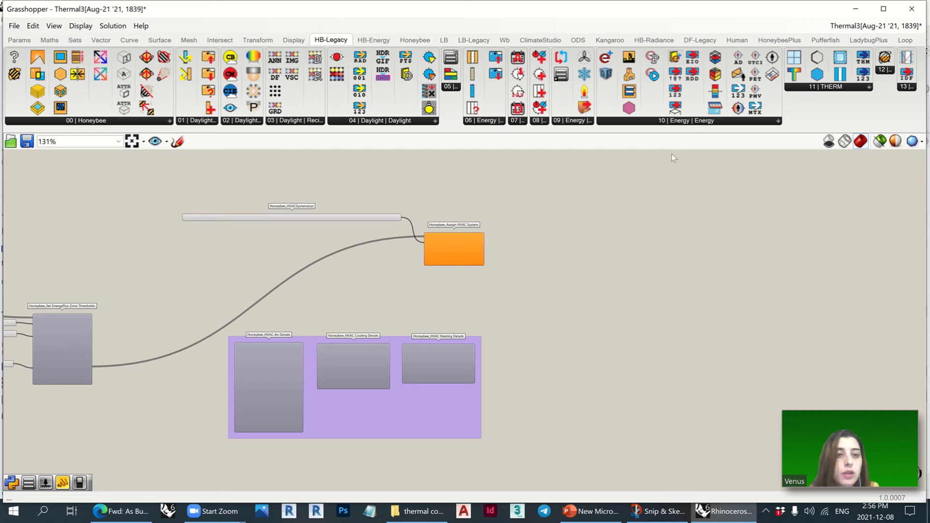
left_click(620, 122)
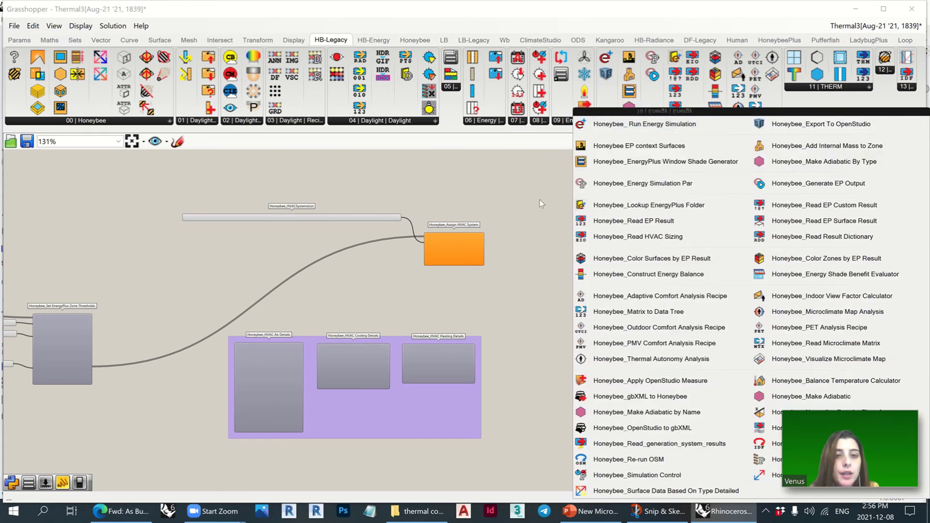
left_click(630, 120)
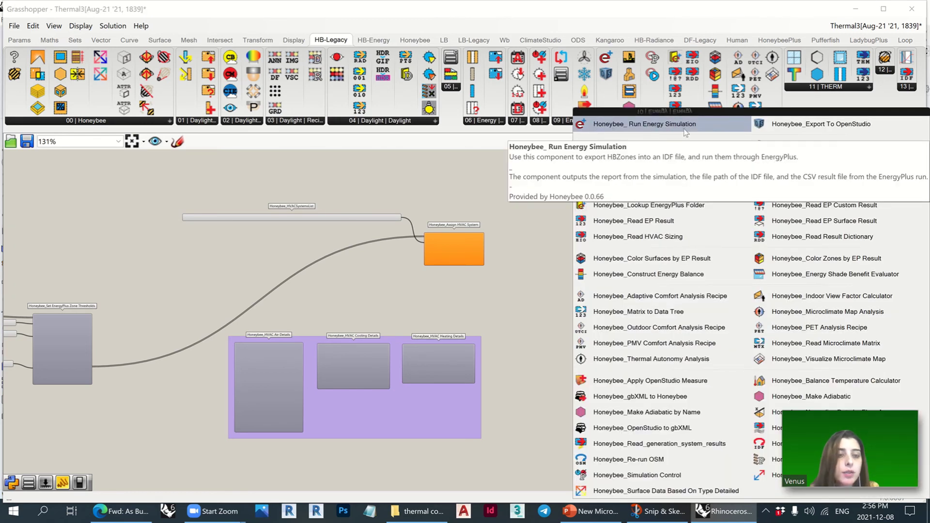
left_click_drag(685, 133, 675, 322)
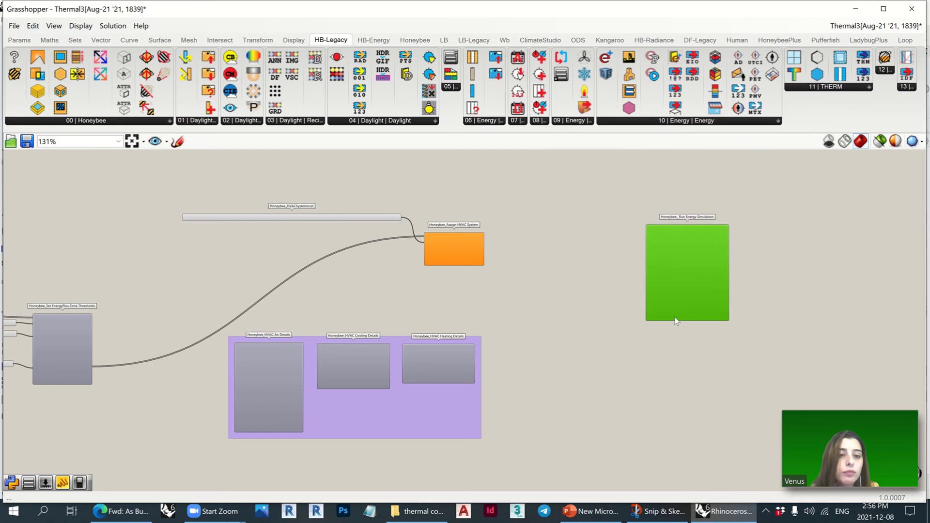
- Add a Honeybee_Run Energy Simulation component and place it well to the right of Assign HVAC System
left_click(632, 122)
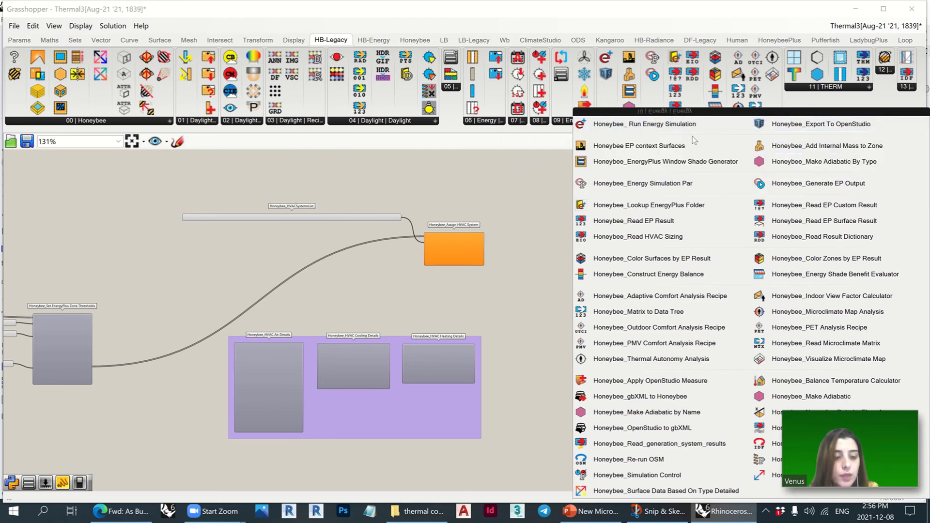
left_click_drag(630, 124, 673, 298)
scroll(486, 251, "down", 3)
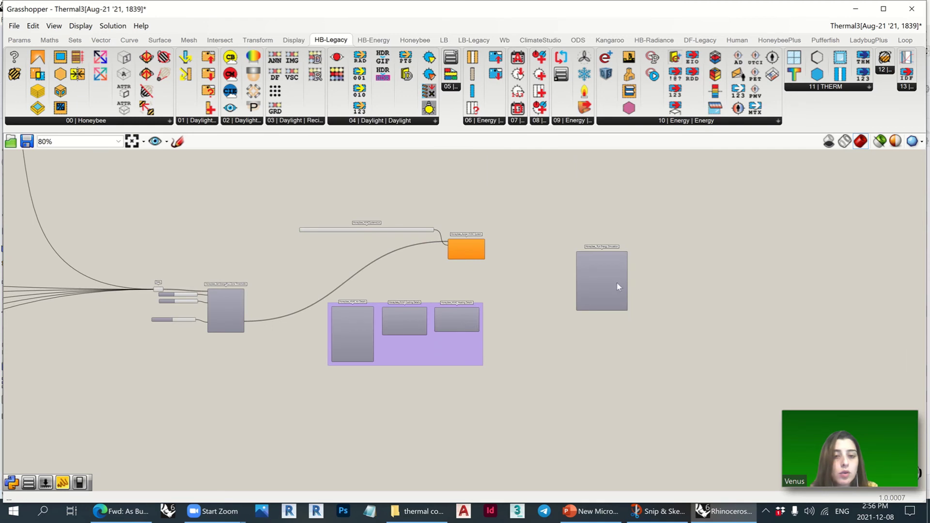
scroll(607, 284, "up", 5)
left_click_drag(582, 290, 699, 338)
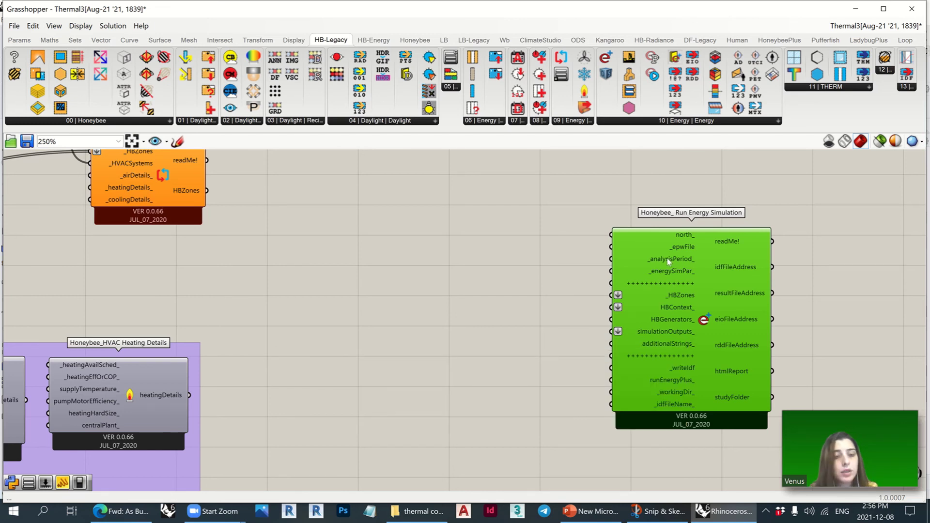
- Examine the Run Energy Simulation component's inputs and look back over the load, schedule and material groups that lead to it
mouse_move(690, 239)
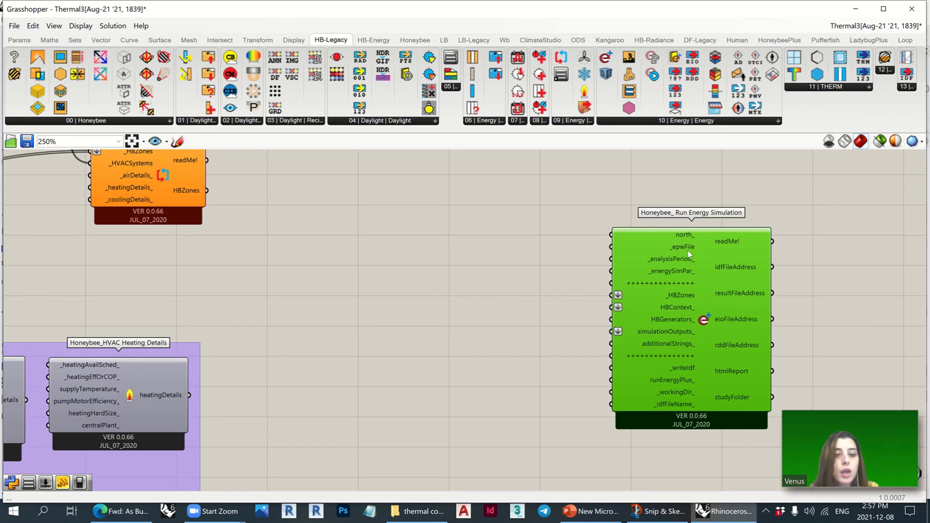
scroll(668, 323, "down", 10)
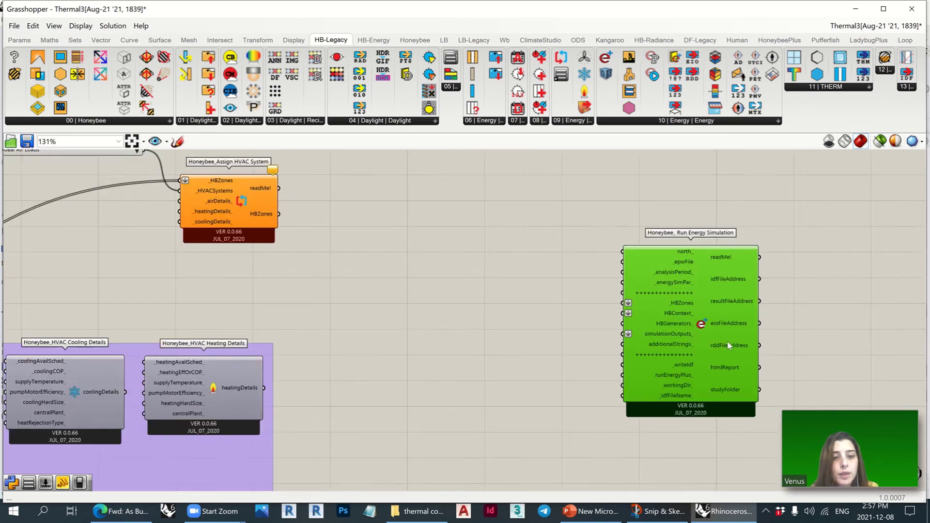
scroll(701, 342, "up", 4)
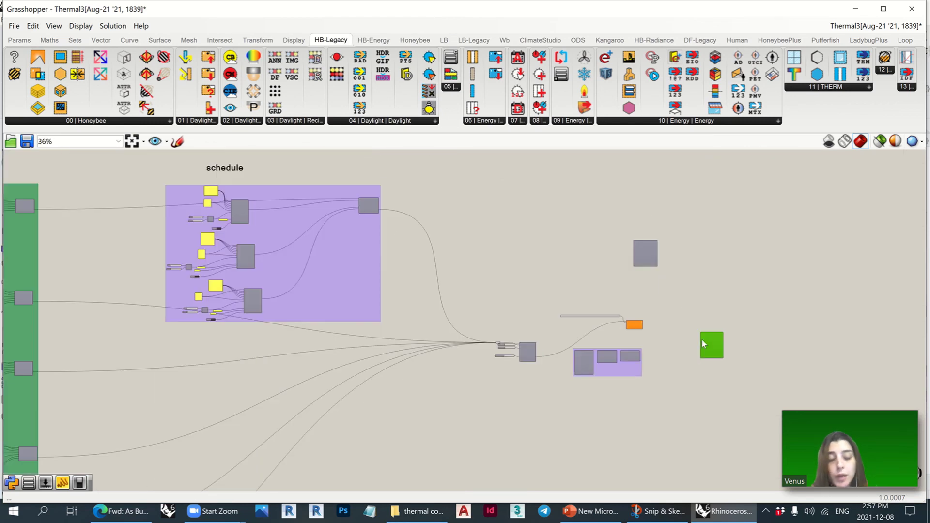
scroll(712, 351, "down", 5)
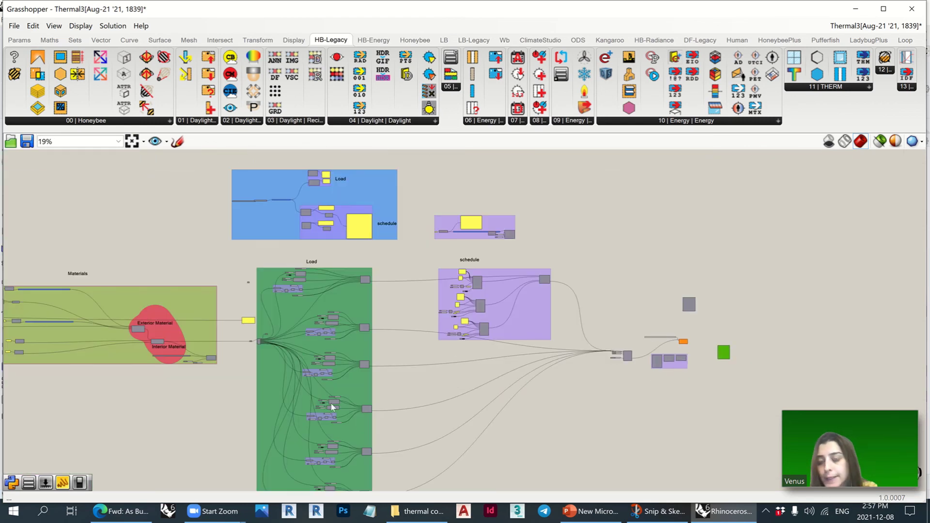
scroll(332, 407, "down", 3)
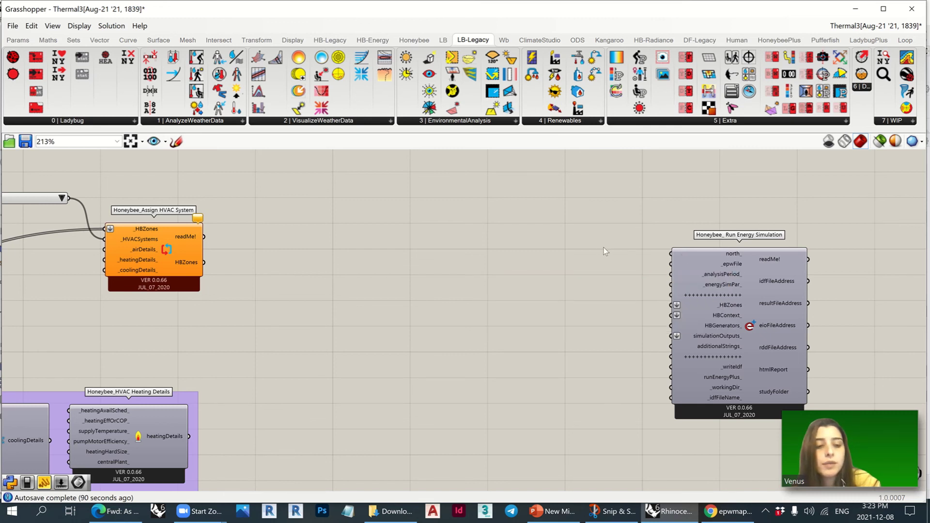
- Add a Ladybug_download EPW Weather File component and feed its _download input from a Boolean Toggle set to True
left_click(63, 121)
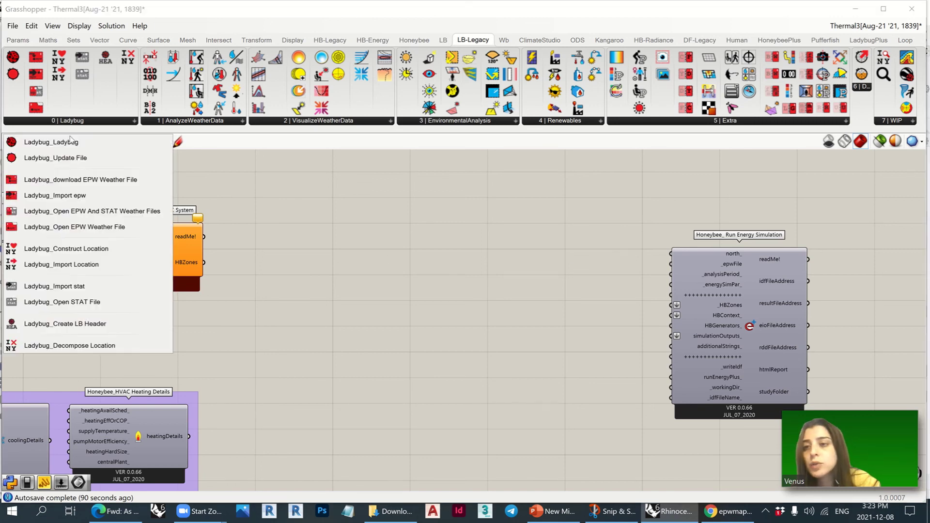
left_click_drag(73, 180, 515, 270)
double_click(498, 280)
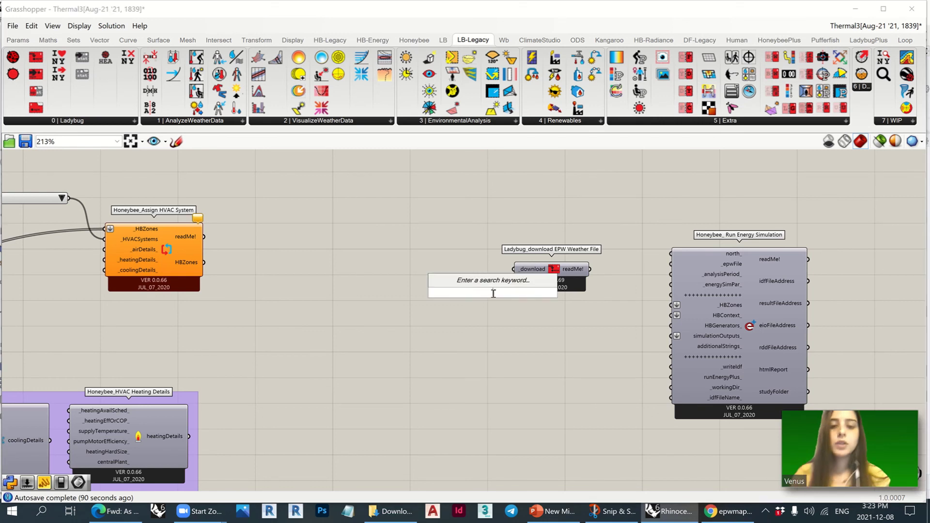
type("togg")
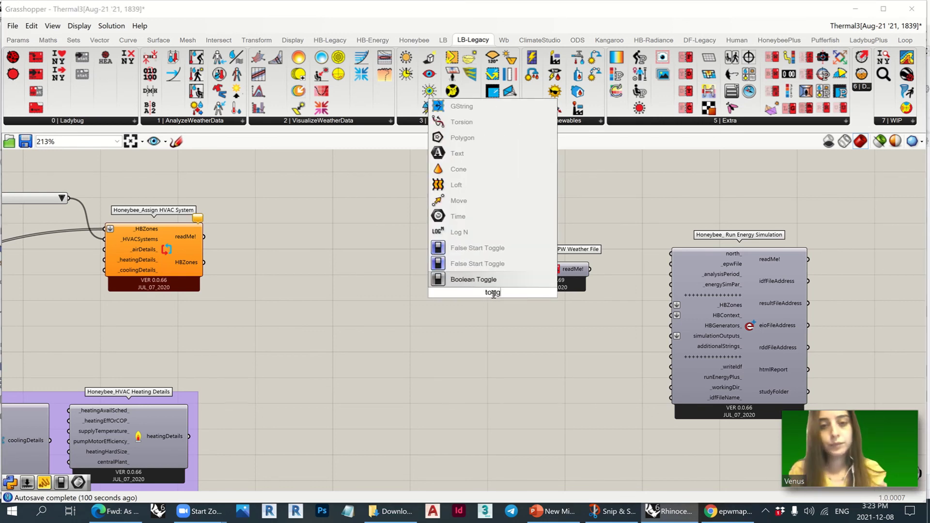
key("Return")
left_click_drag(469, 296, 514, 270)
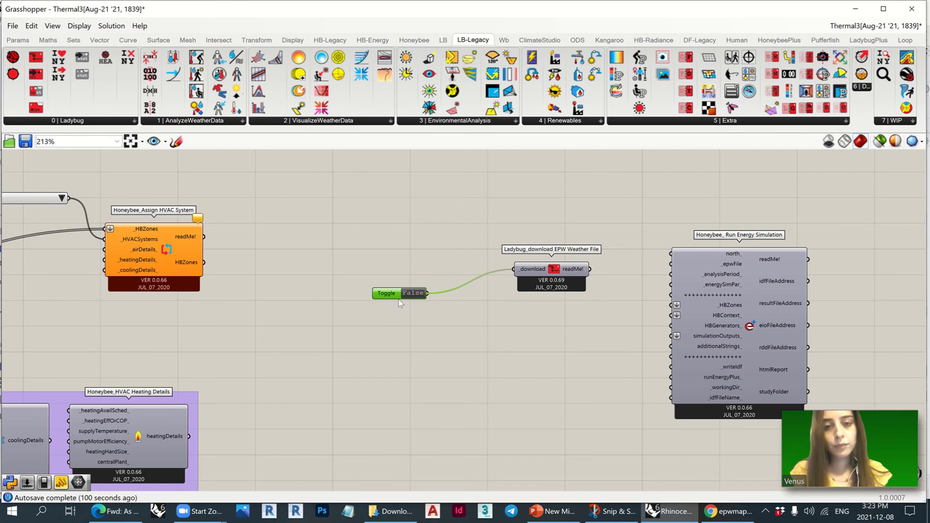
double_click(414, 295)
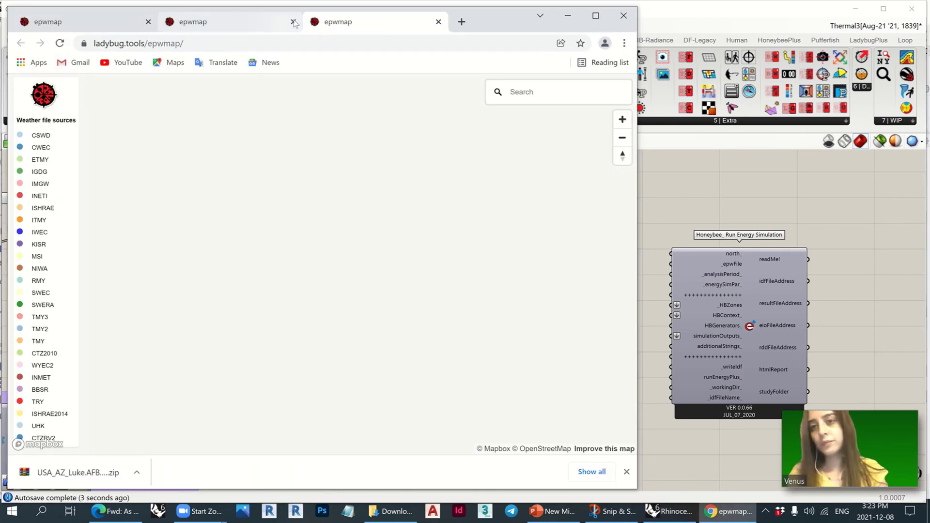
- In the browser, close the duplicate epwmap tabs, copy the Phoenix-Sky Harbor Intl AP TMY3 weather file link, and return to Grasshopper
left_click(294, 22)
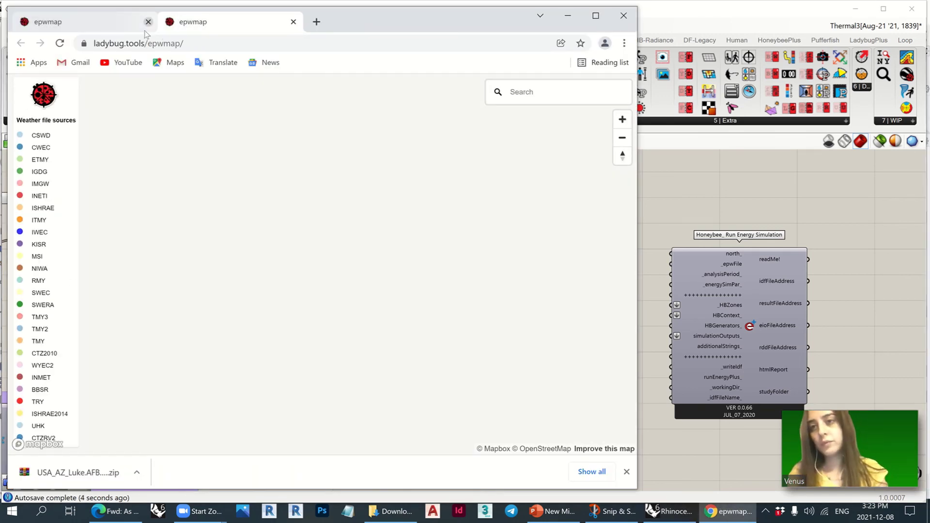
left_click(293, 22)
left_click_drag(443, 252, 357, 326)
scroll(307, 330, "up", 3)
scroll(307, 330, "up", 5)
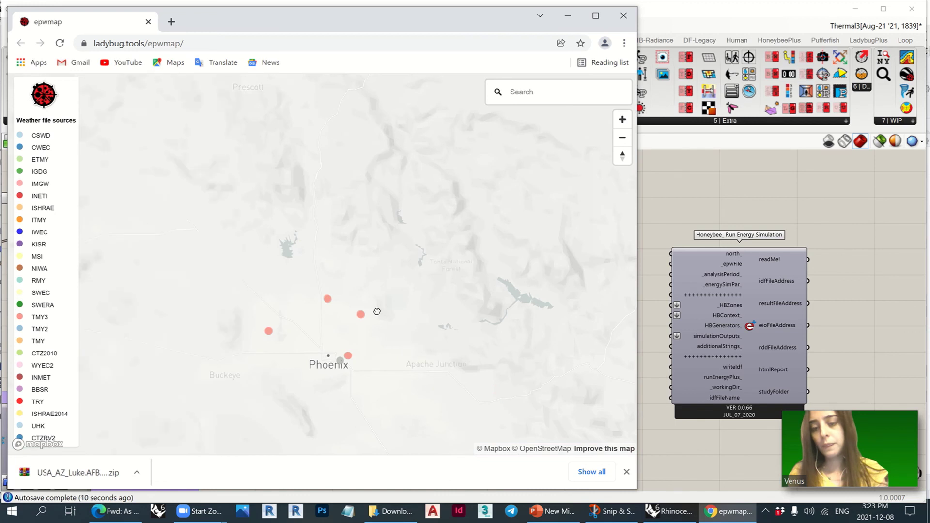
left_click_drag(376, 312, 295, 291)
scroll(290, 298, "up", 2)
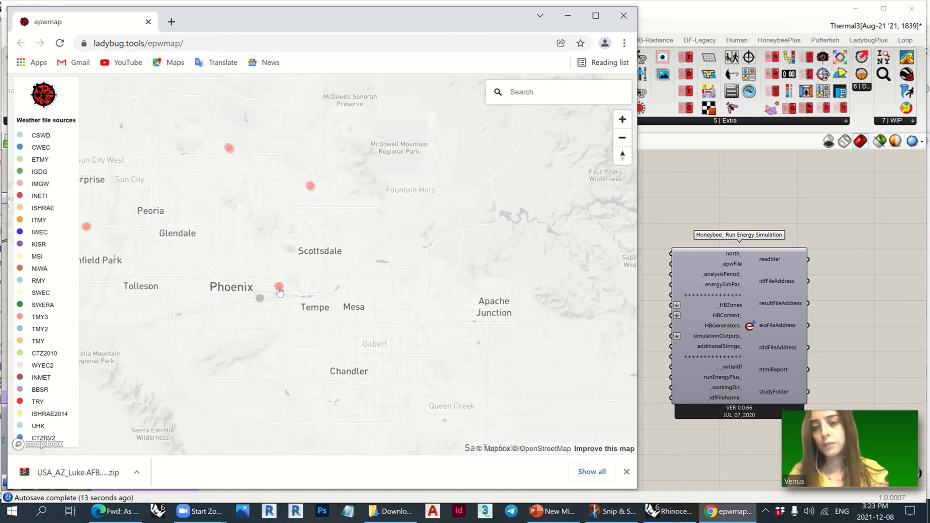
left_click(279, 288)
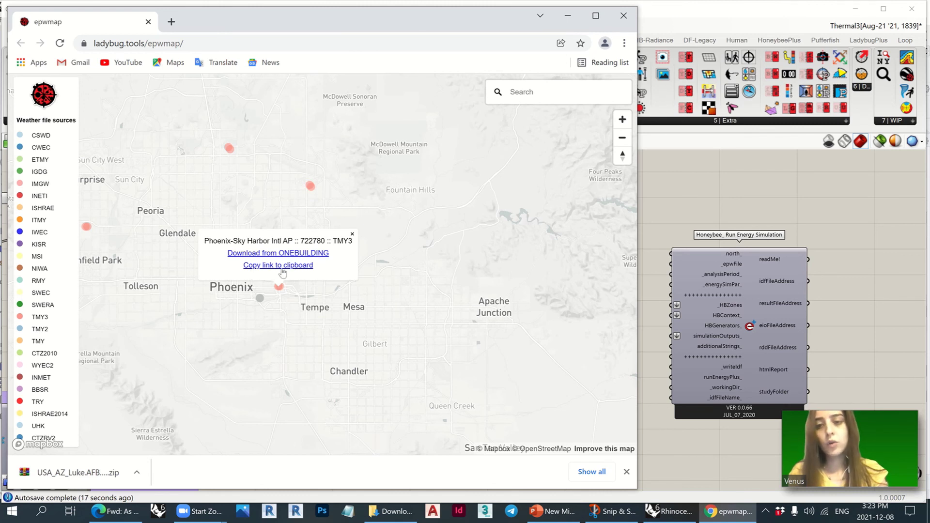
left_click(541, 19)
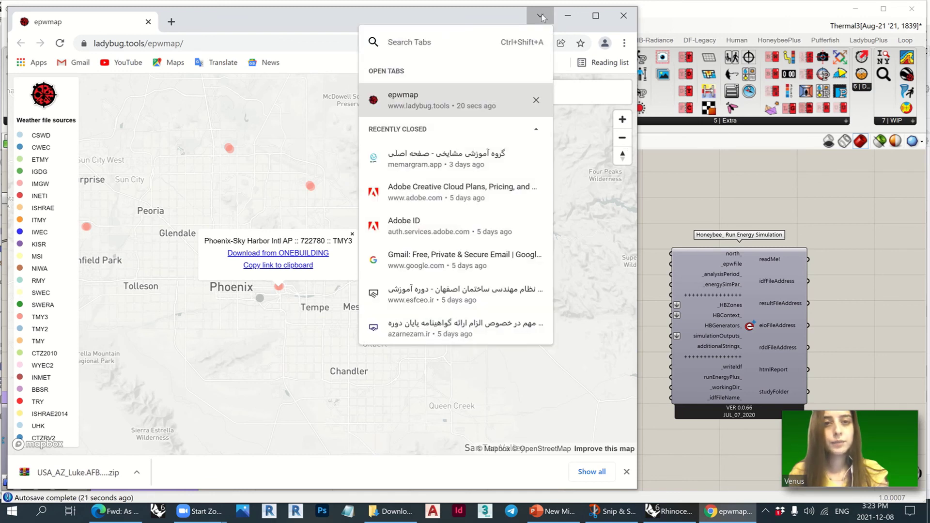
left_click(541, 17)
left_click(568, 15)
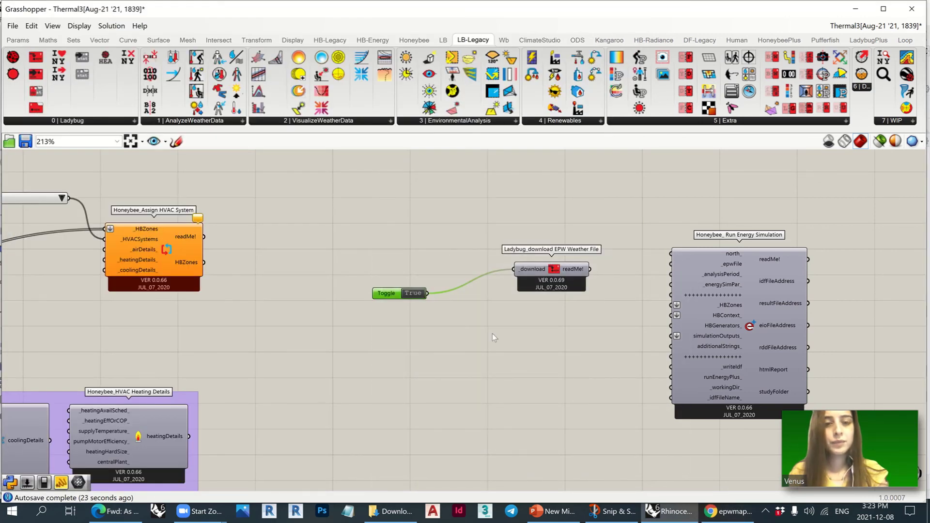
- Add a panel containing the copied USA_AZ_Phoenix-Sky.Harbor.Intl.AP.722780_TMY3.zip link and connect it to the Run Energy Simulation component's _epwFile input
left_click(438, 333)
double_click(438, 333)
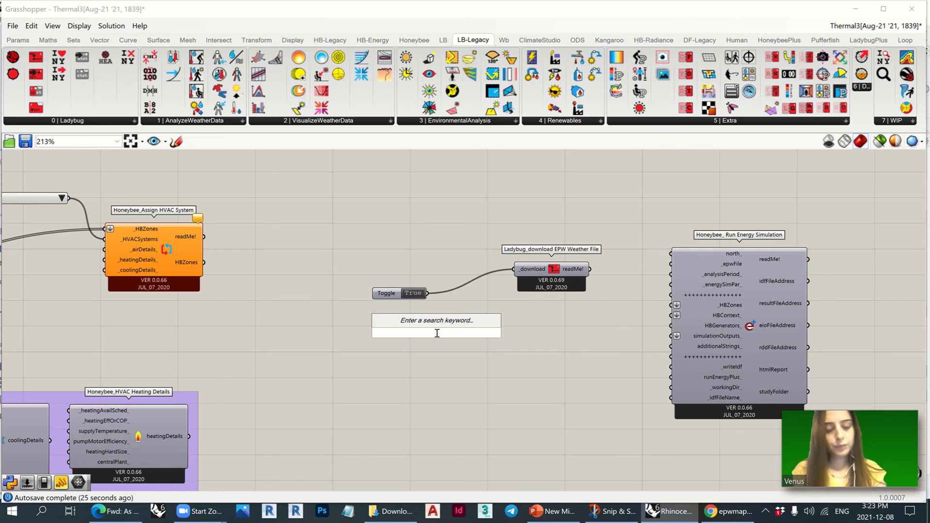
type("Sky.Harbor.Intl.AP722780_TMY3.zip")
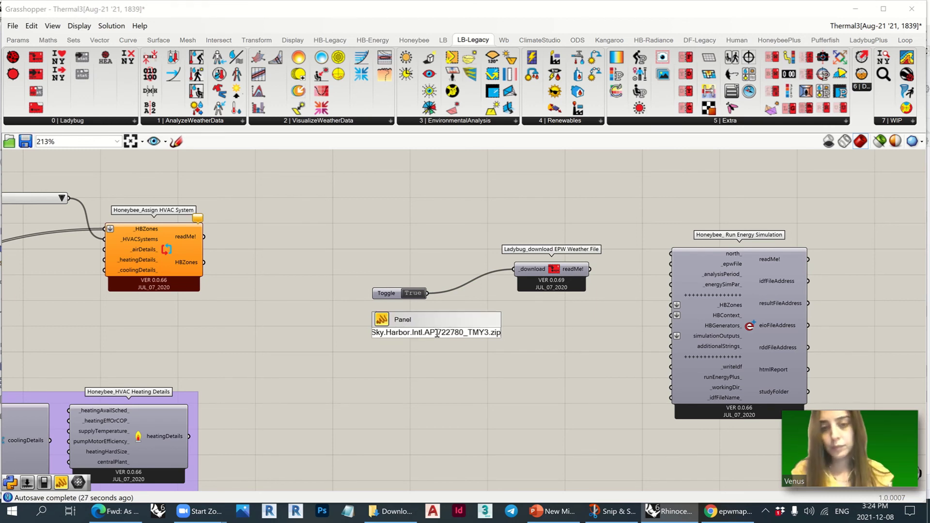
key("Return")
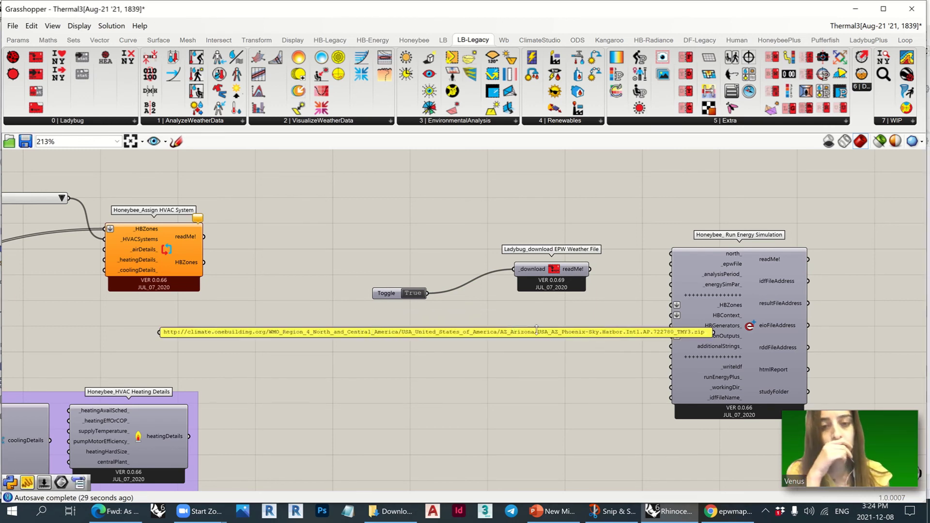
left_click_drag(545, 338, 387, 344)
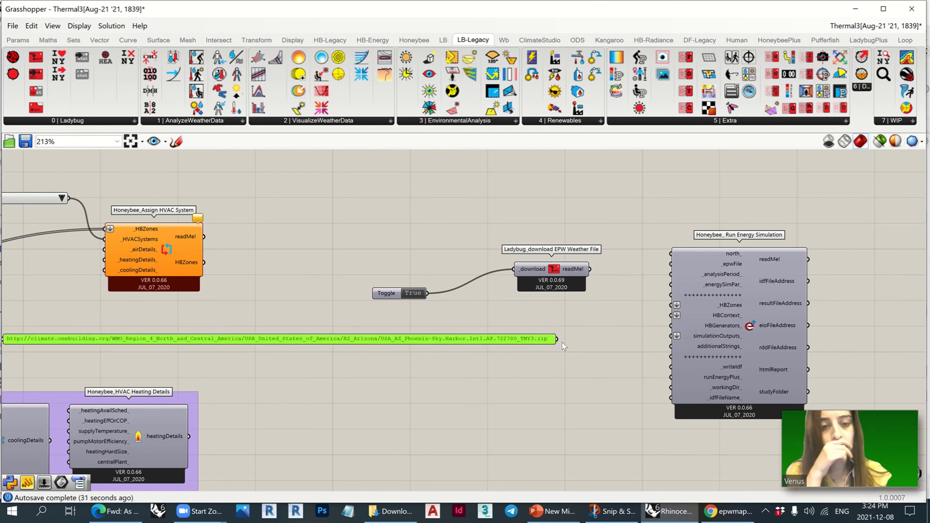
left_click_drag(558, 339, 675, 268)
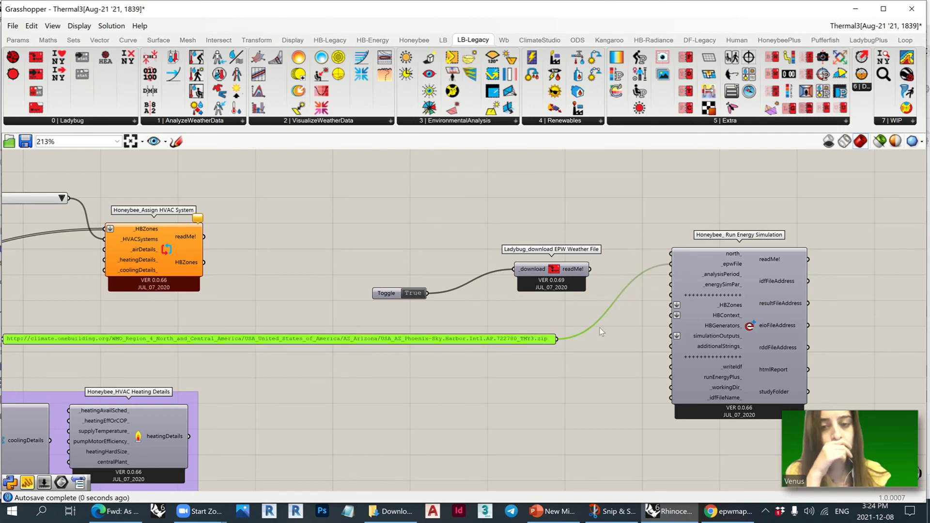
- Move the download EPW Weather File component up and shrink the link panel to a compact box directly below it
left_click_drag(569, 268, 570, 230)
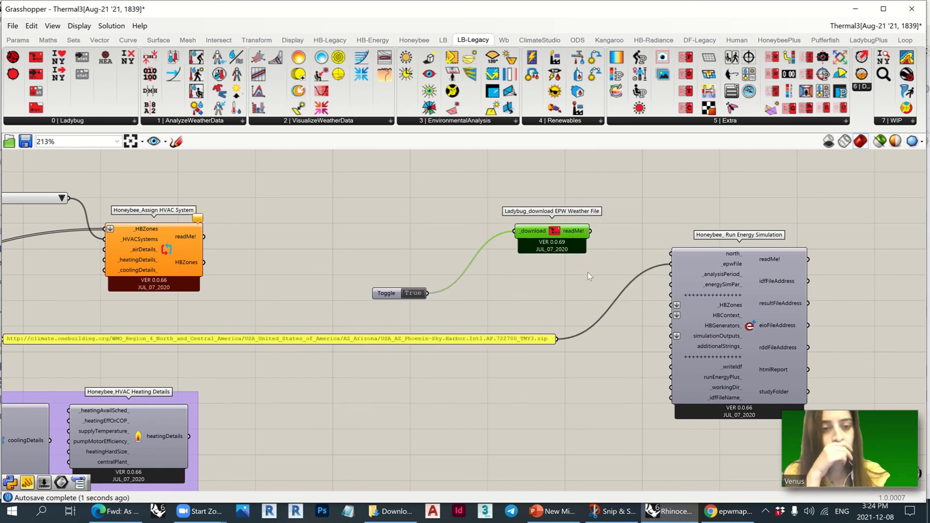
mouse_move(730, 269)
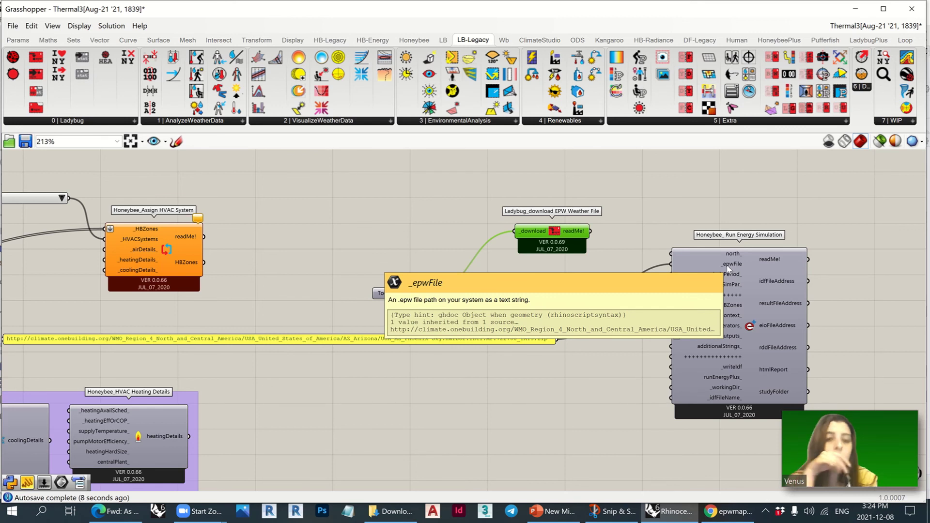
left_click_drag(503, 341, 544, 301)
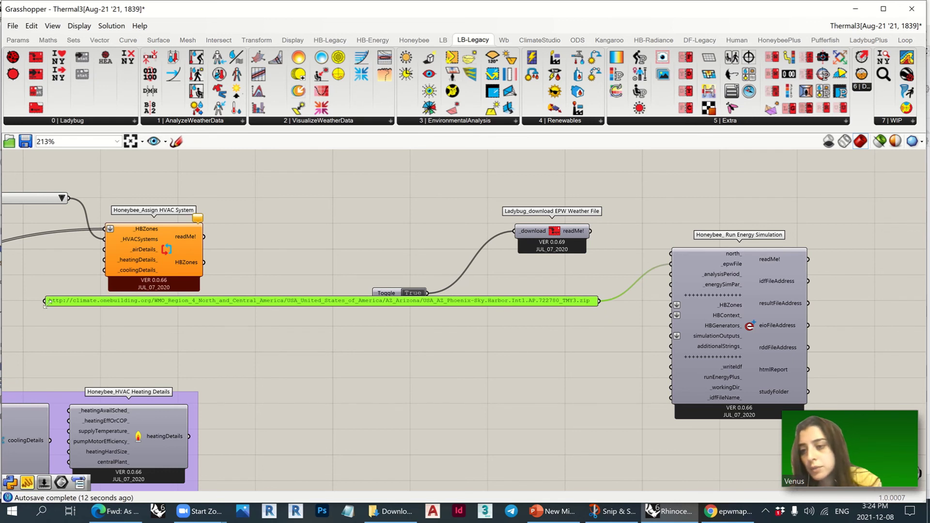
left_click_drag(52, 309, 543, 267)
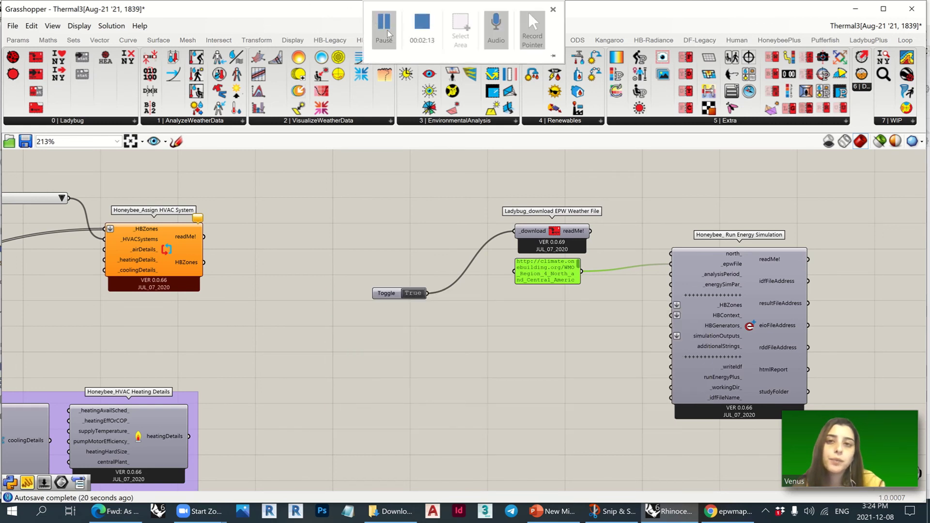
left_click(387, 33)
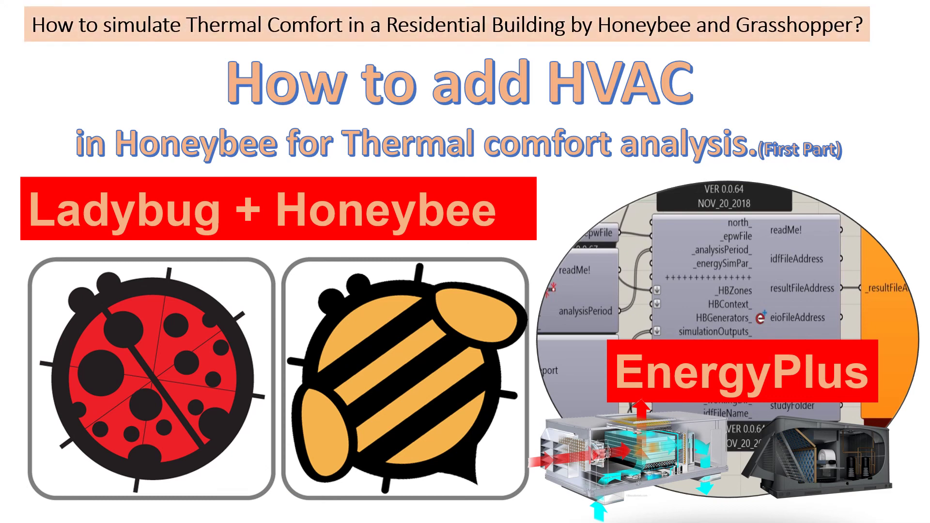